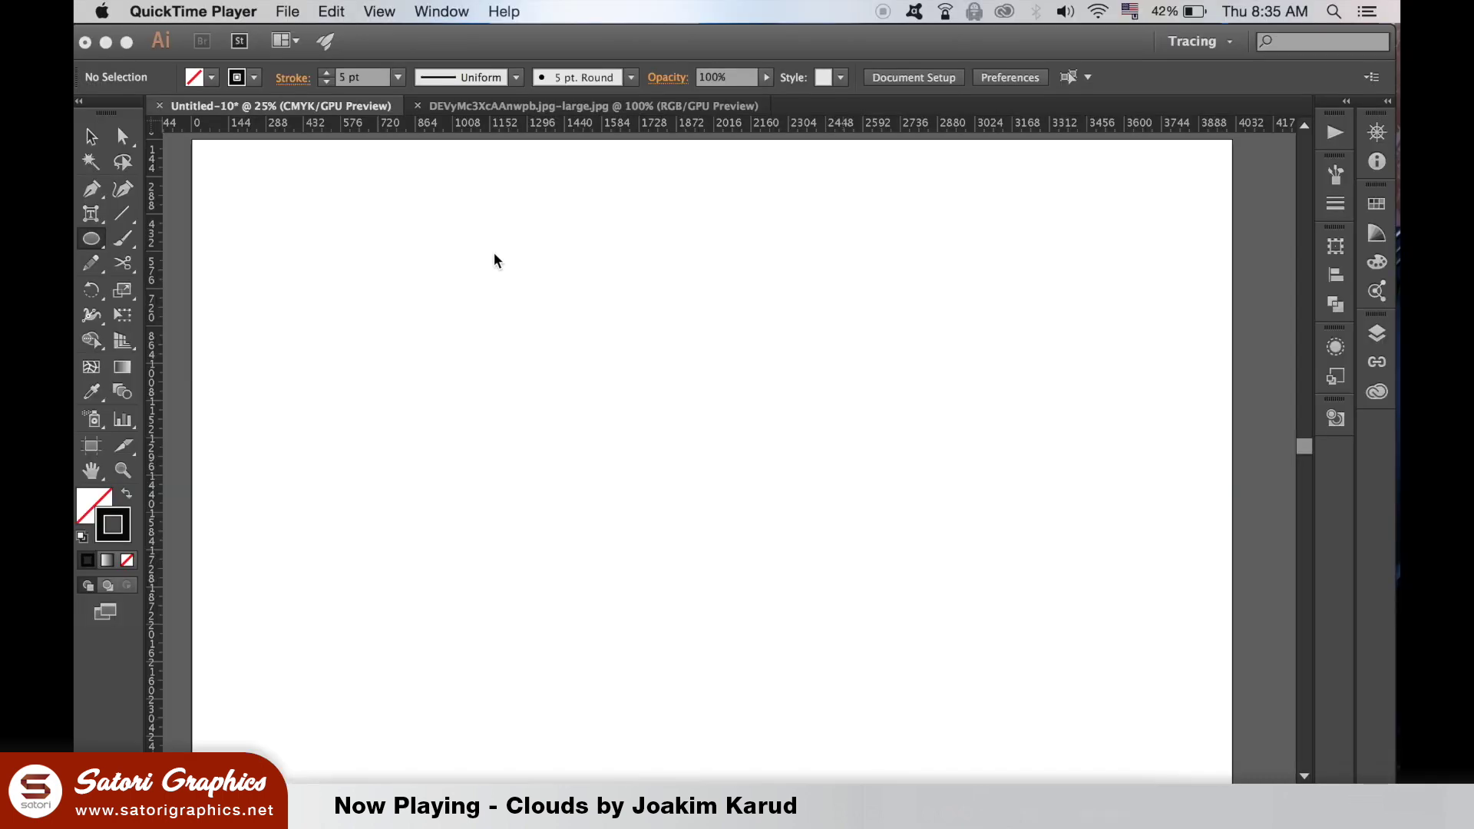
Draw a large circle on the artboard.
left_click(495, 254)
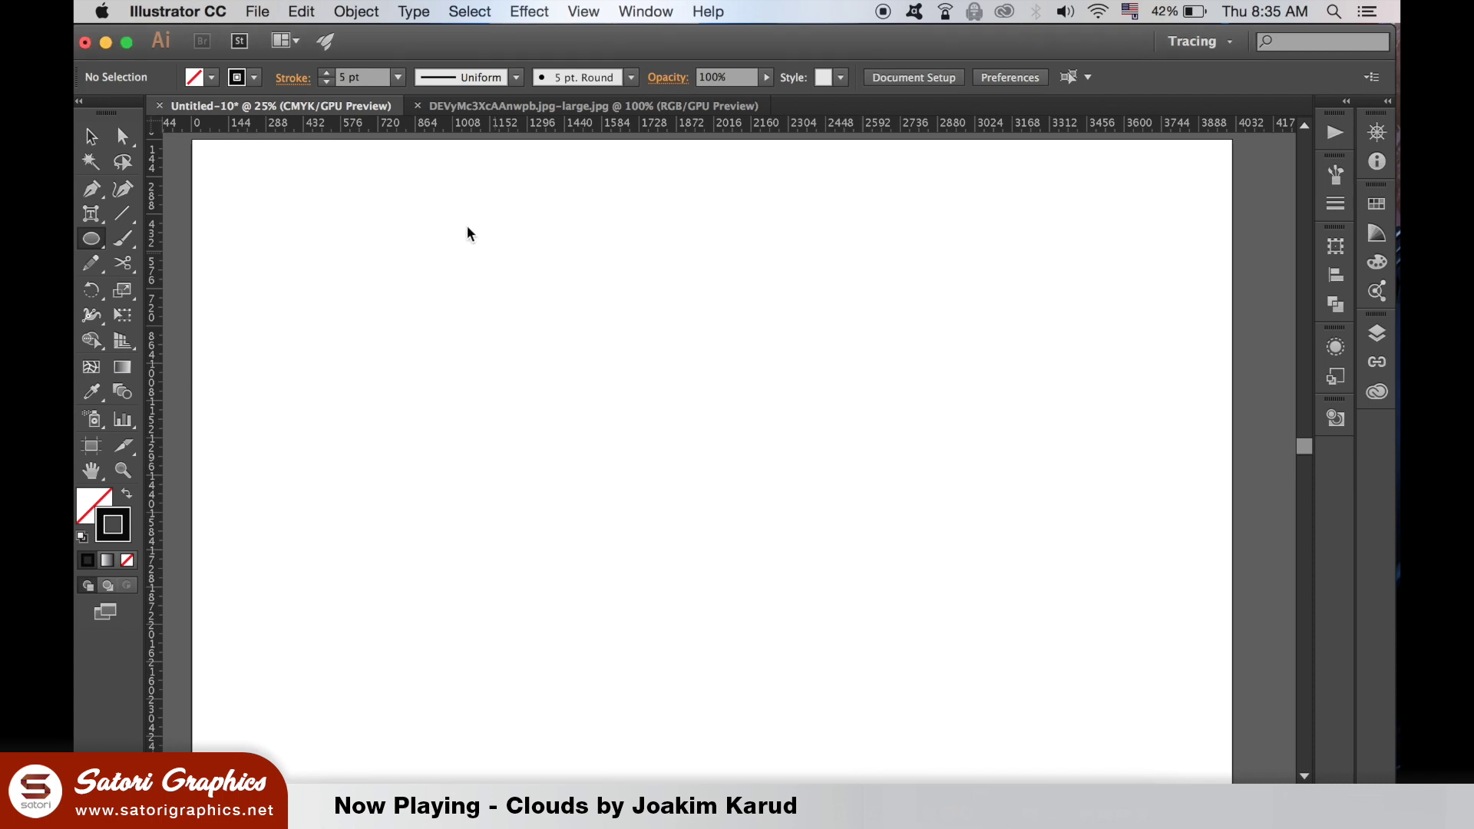
left_click_drag(447, 216, 692, 405)
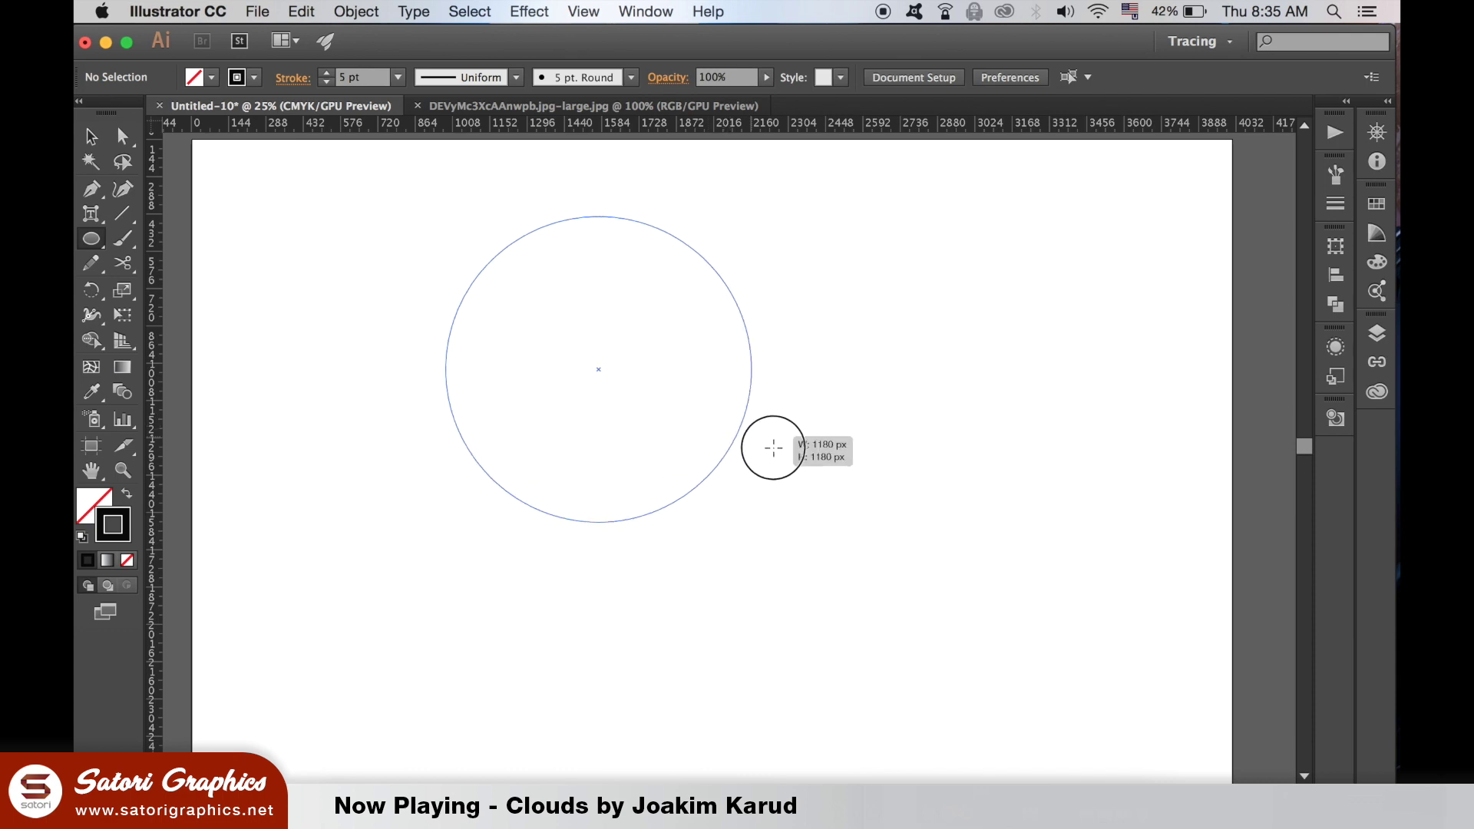
left_click_drag(693, 404, 780, 457)
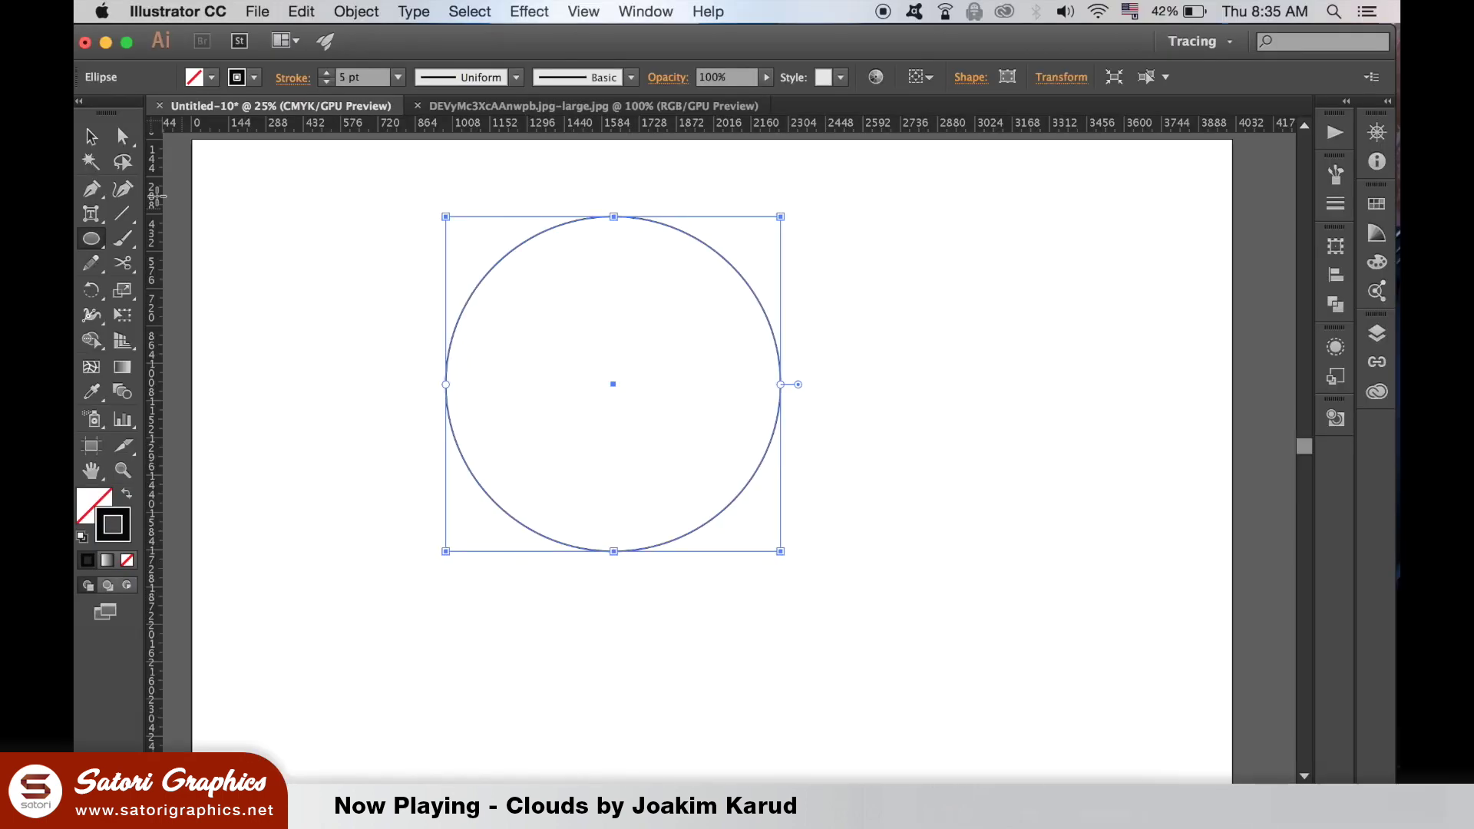
Add a copy of the circle shrunk to about half size inside the large one.
left_click(849, 465)
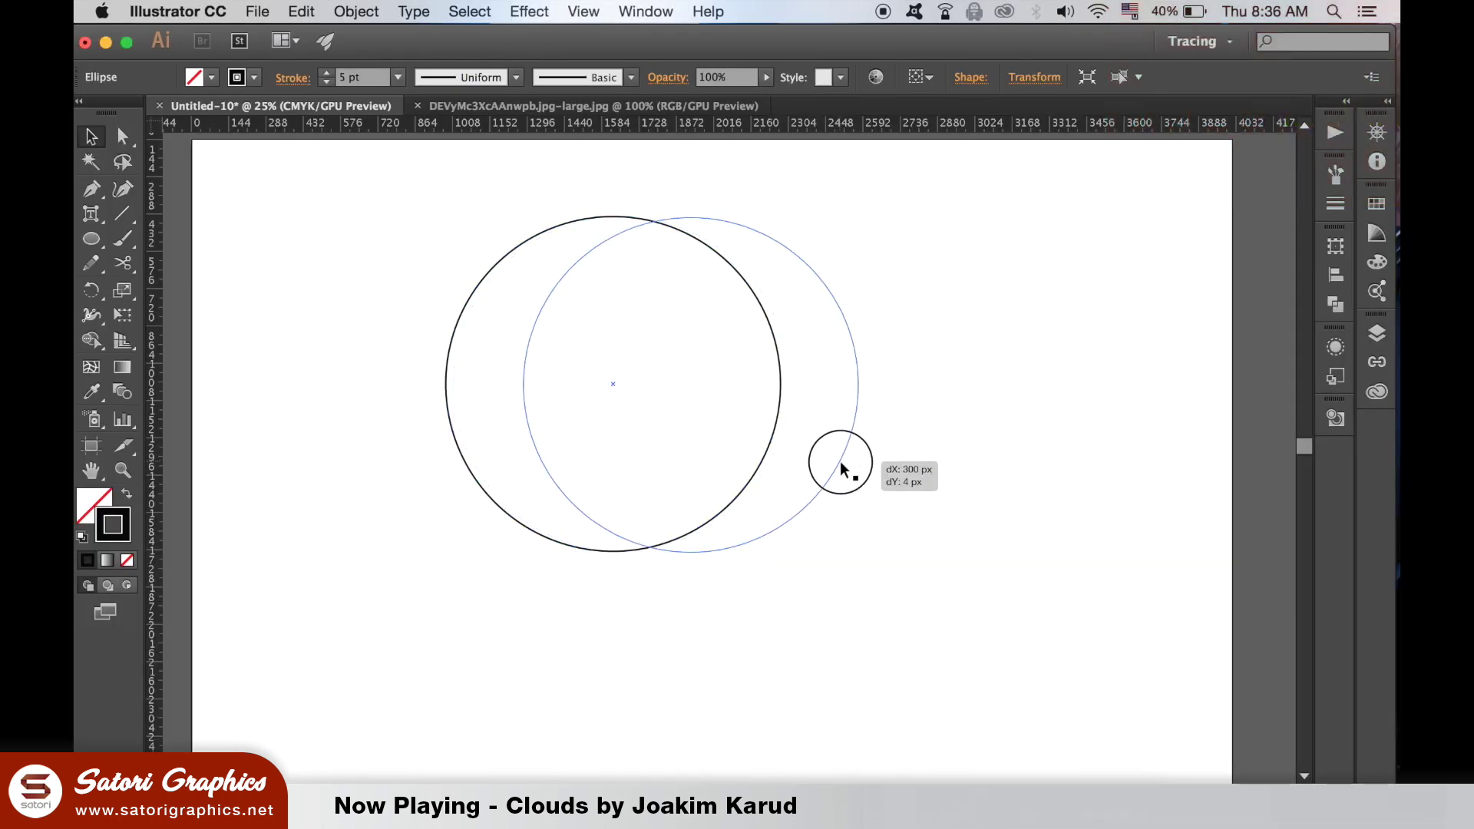
left_click_drag(858, 219, 707, 368)
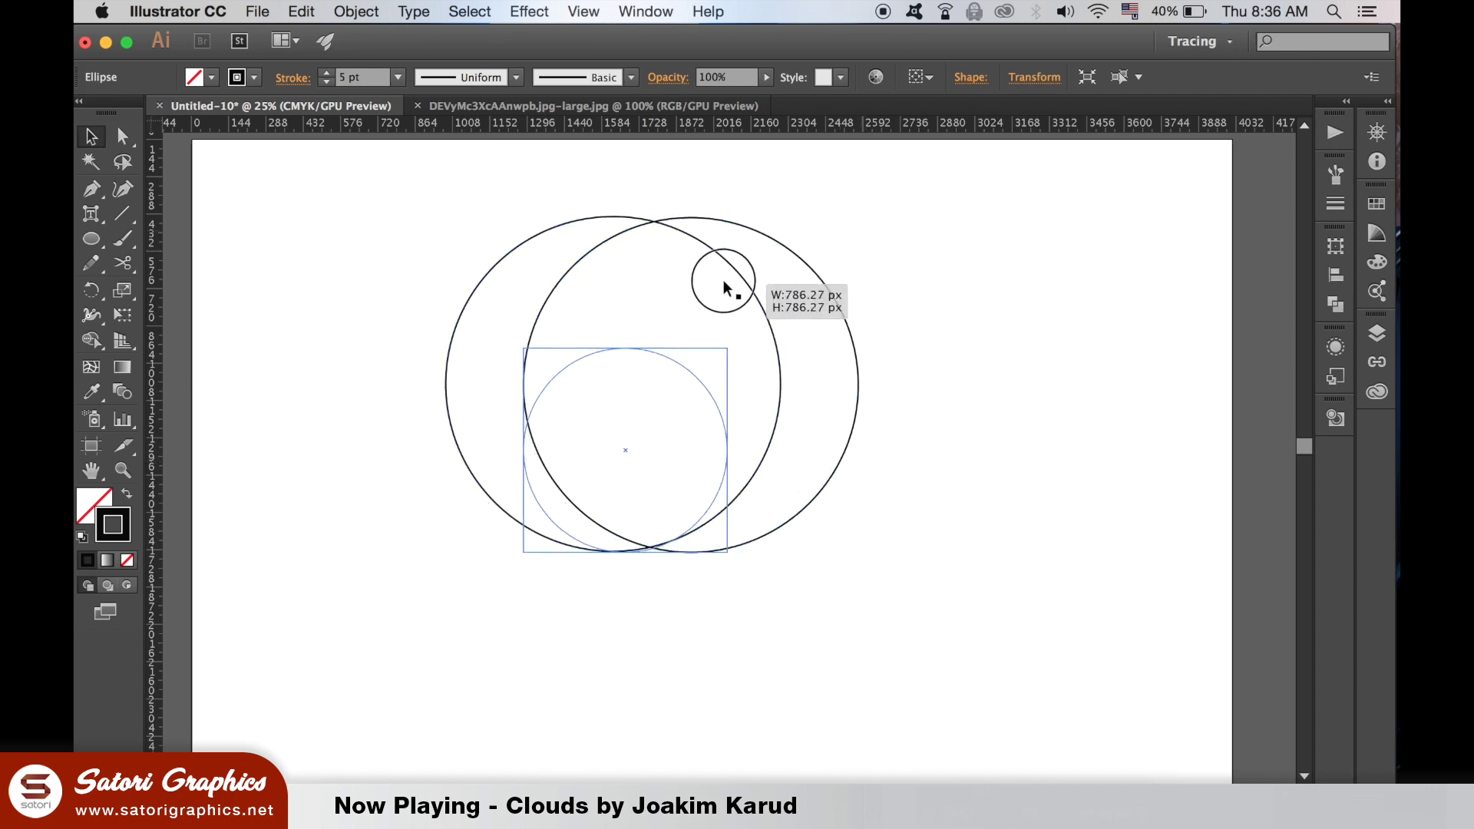
left_click(969, 360)
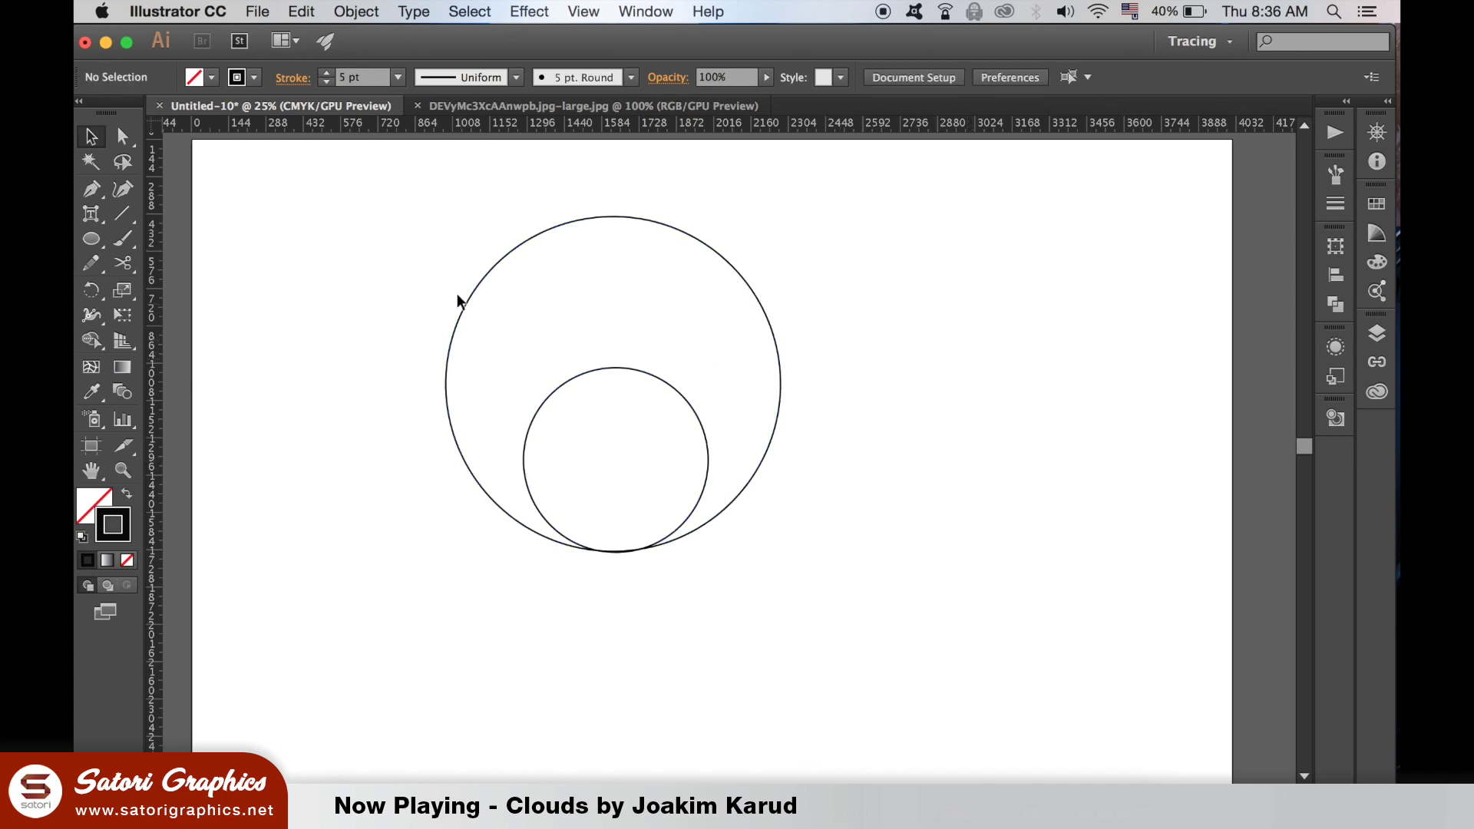
Align both circles with horizontal centre and bottom edge alignment.
left_click_drag(399, 221, 728, 528)
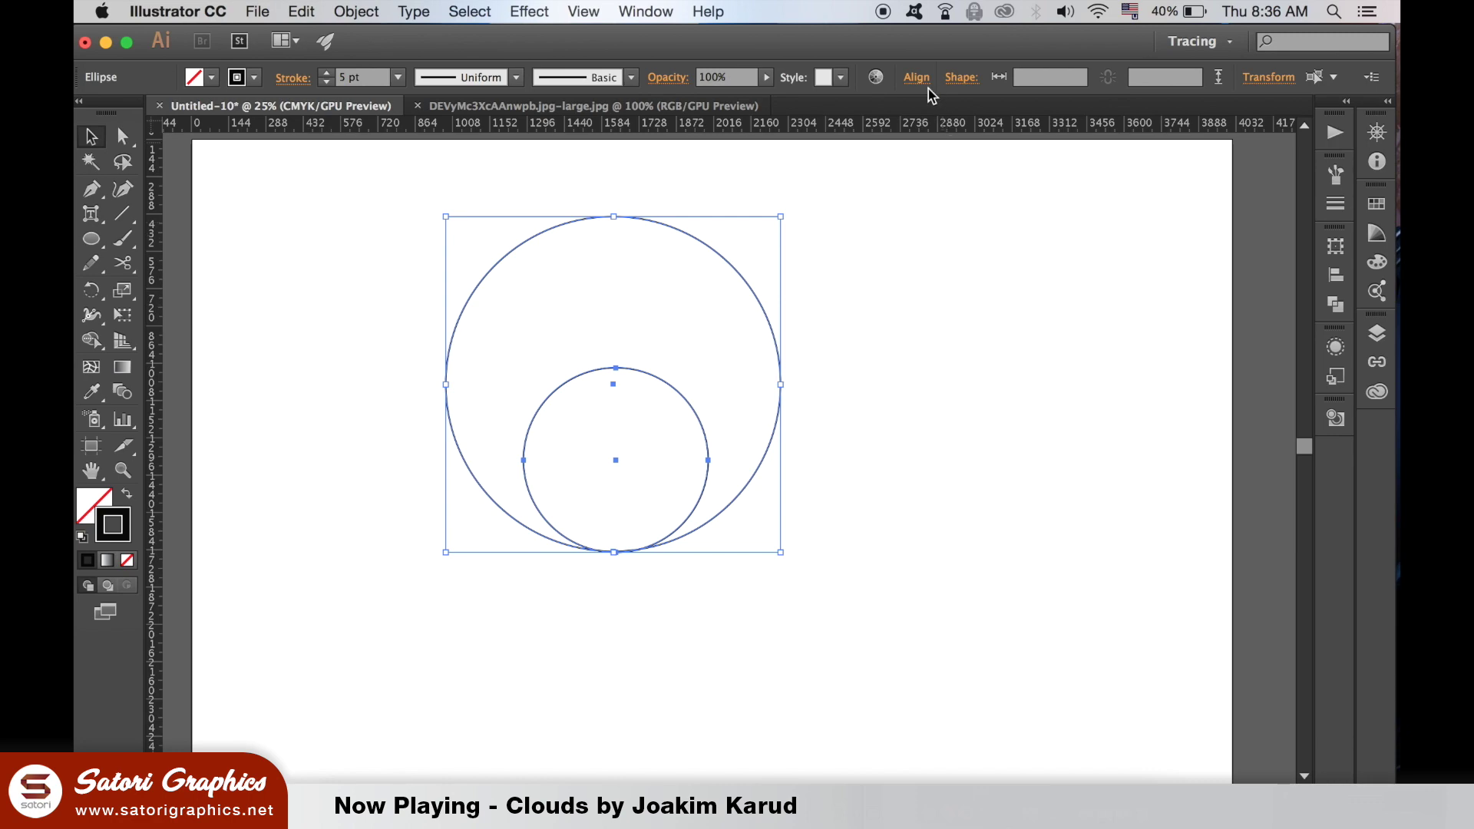
left_click(919, 78)
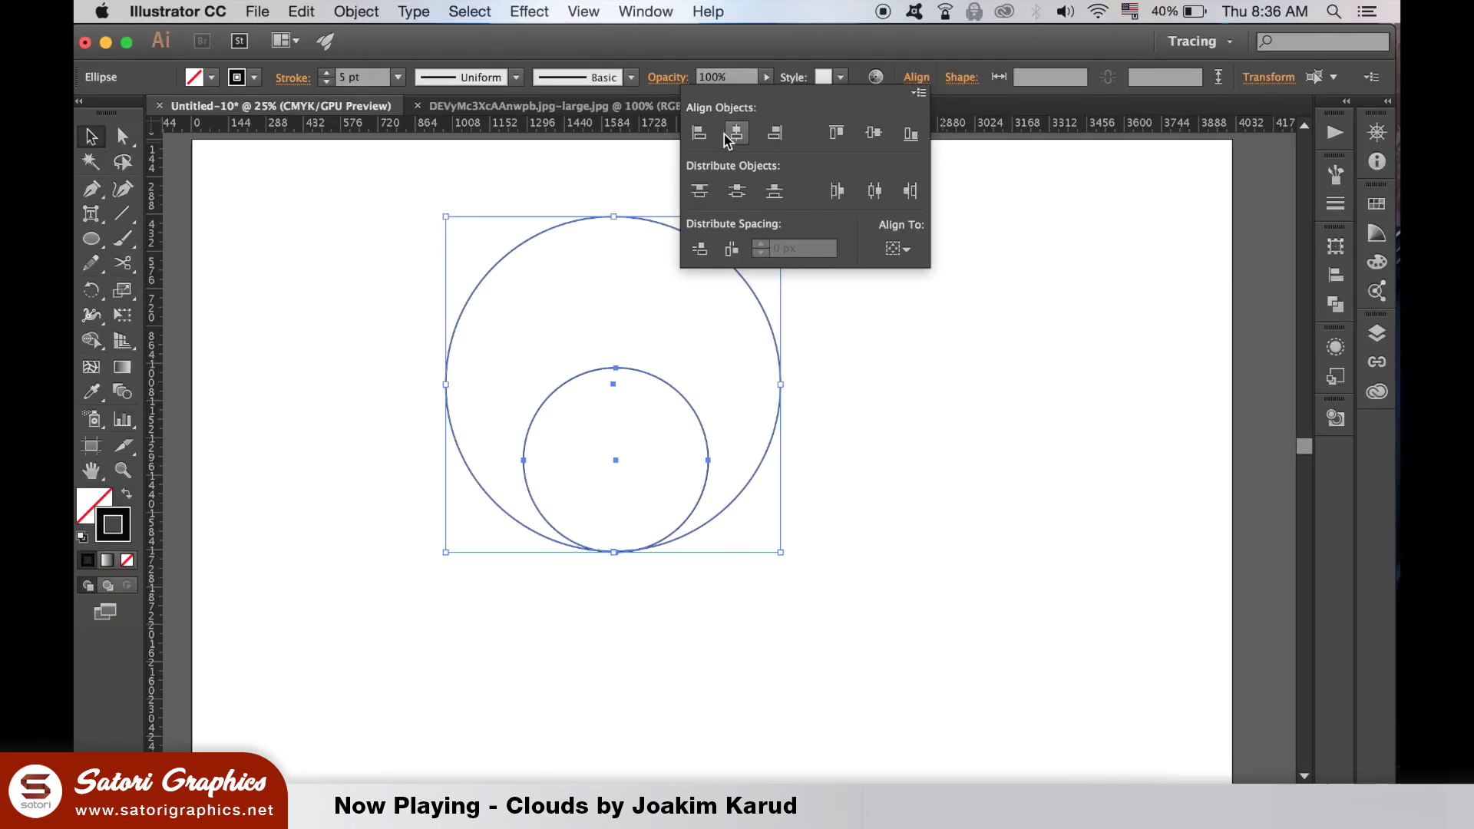
left_click(729, 135)
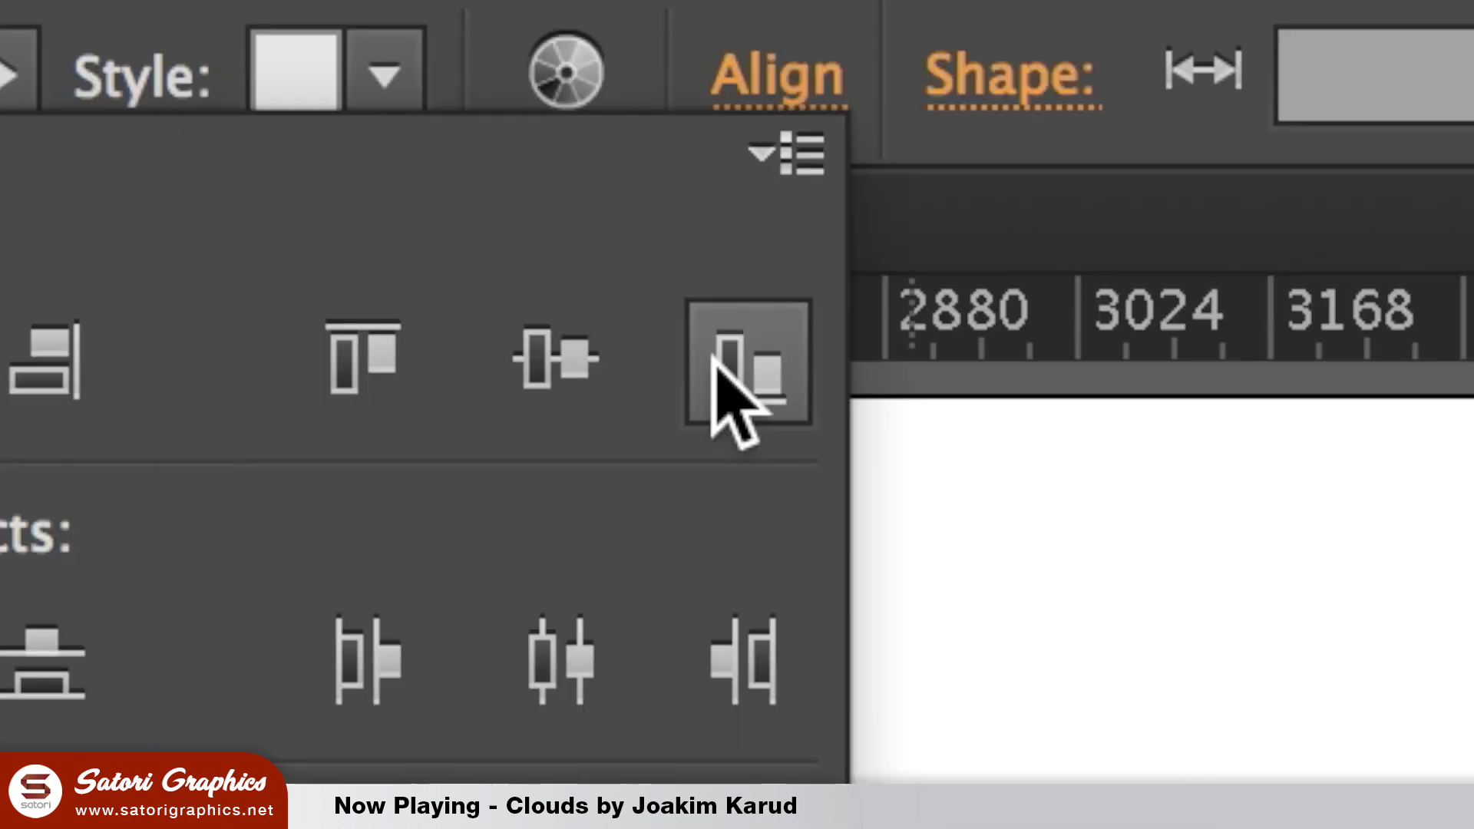
left_click(717, 360)
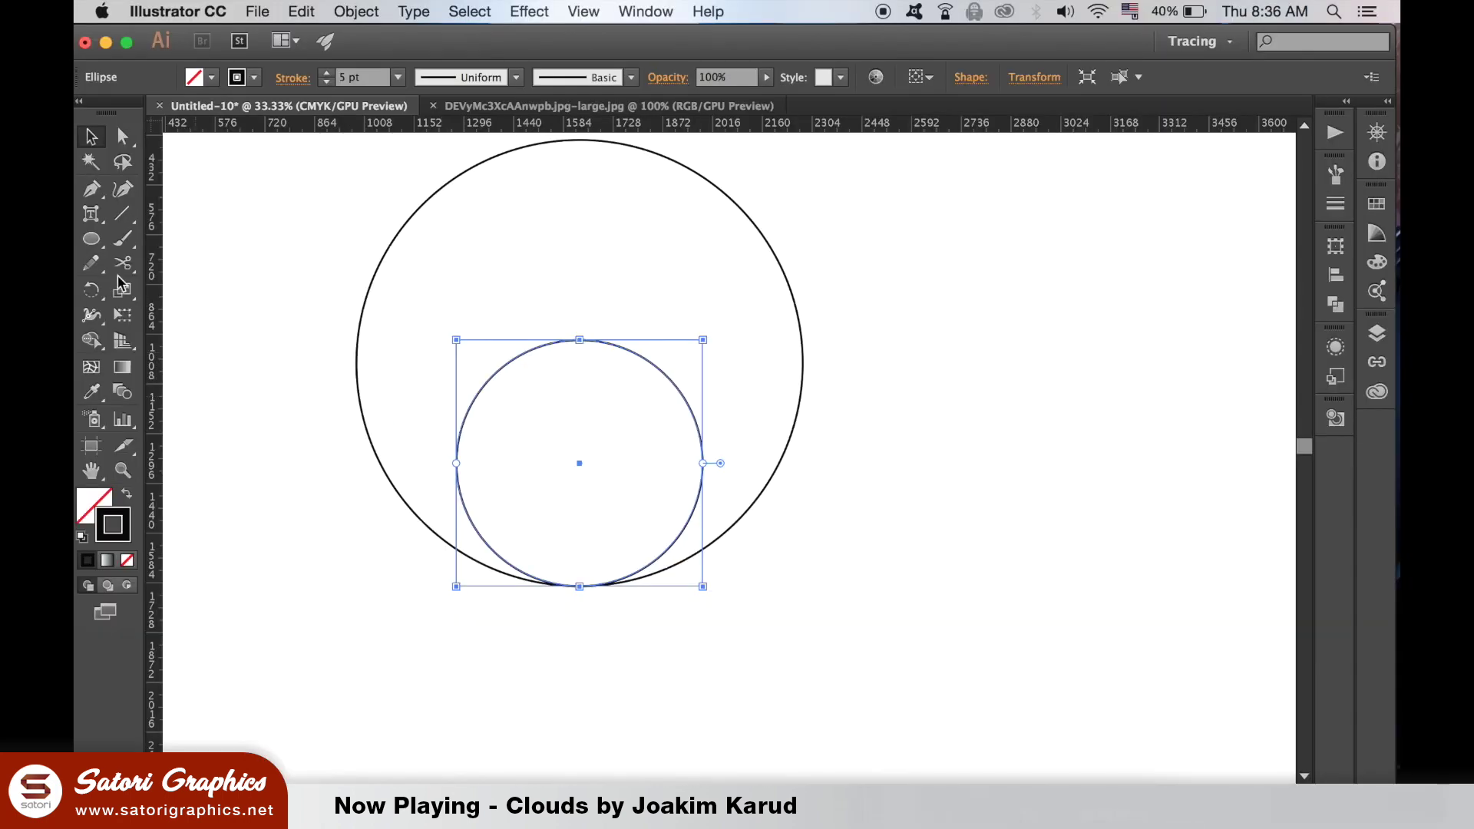
Cut the small circle at its right and bottom points and delete its lower-right arc.
left_click(123, 263)
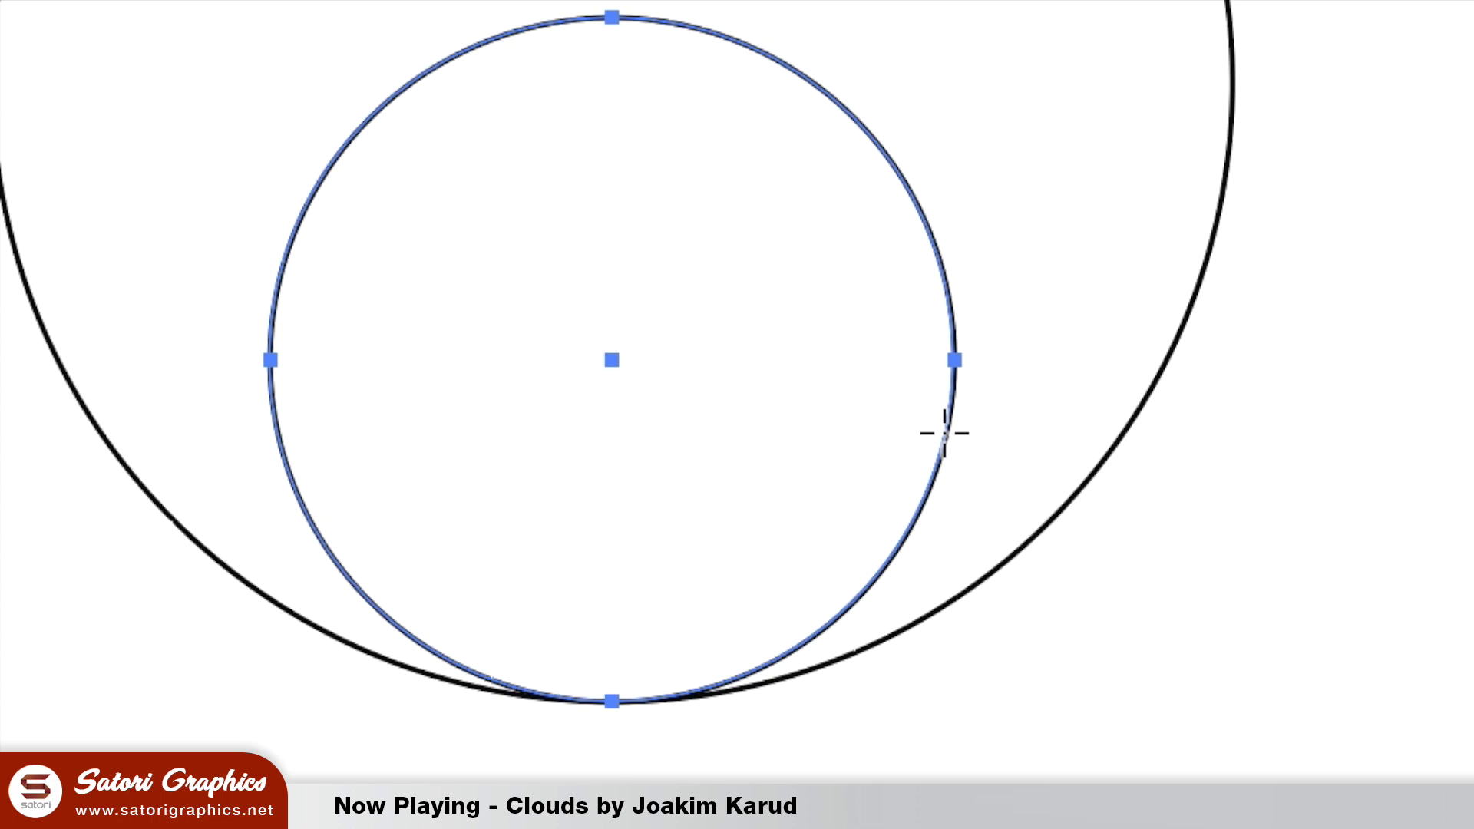
left_click(944, 433)
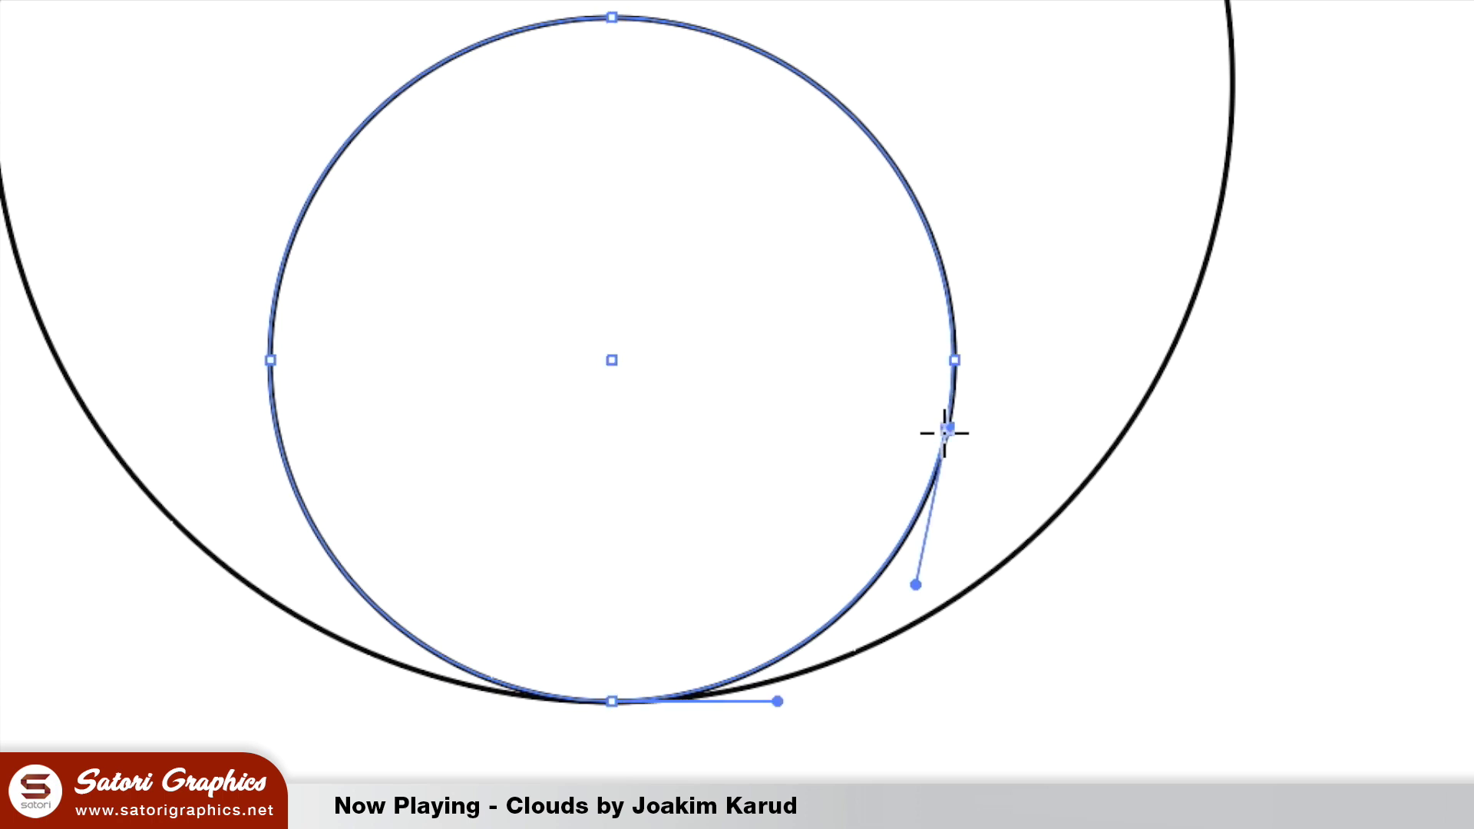
left_click(612, 700)
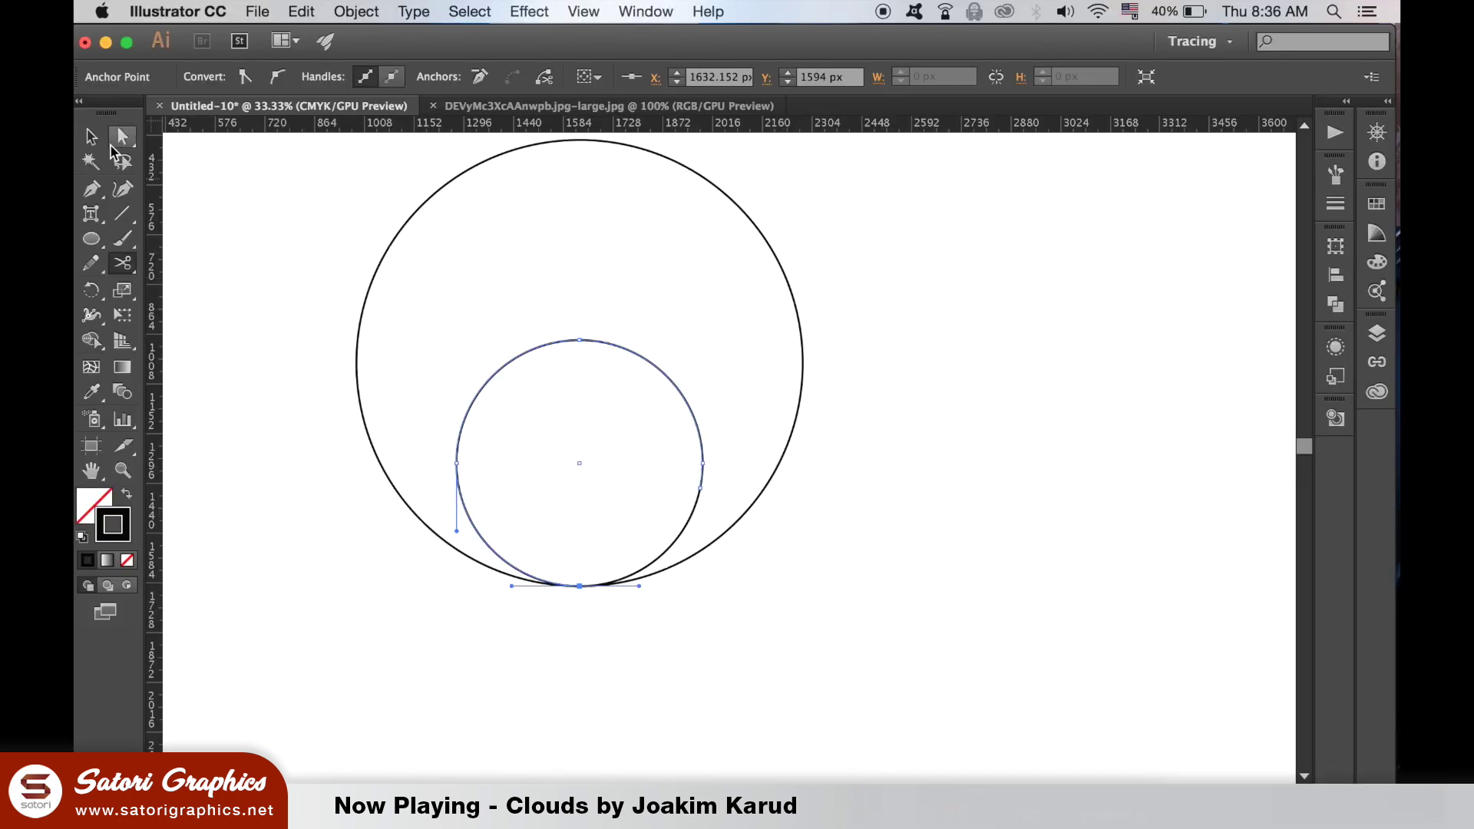
key("v")
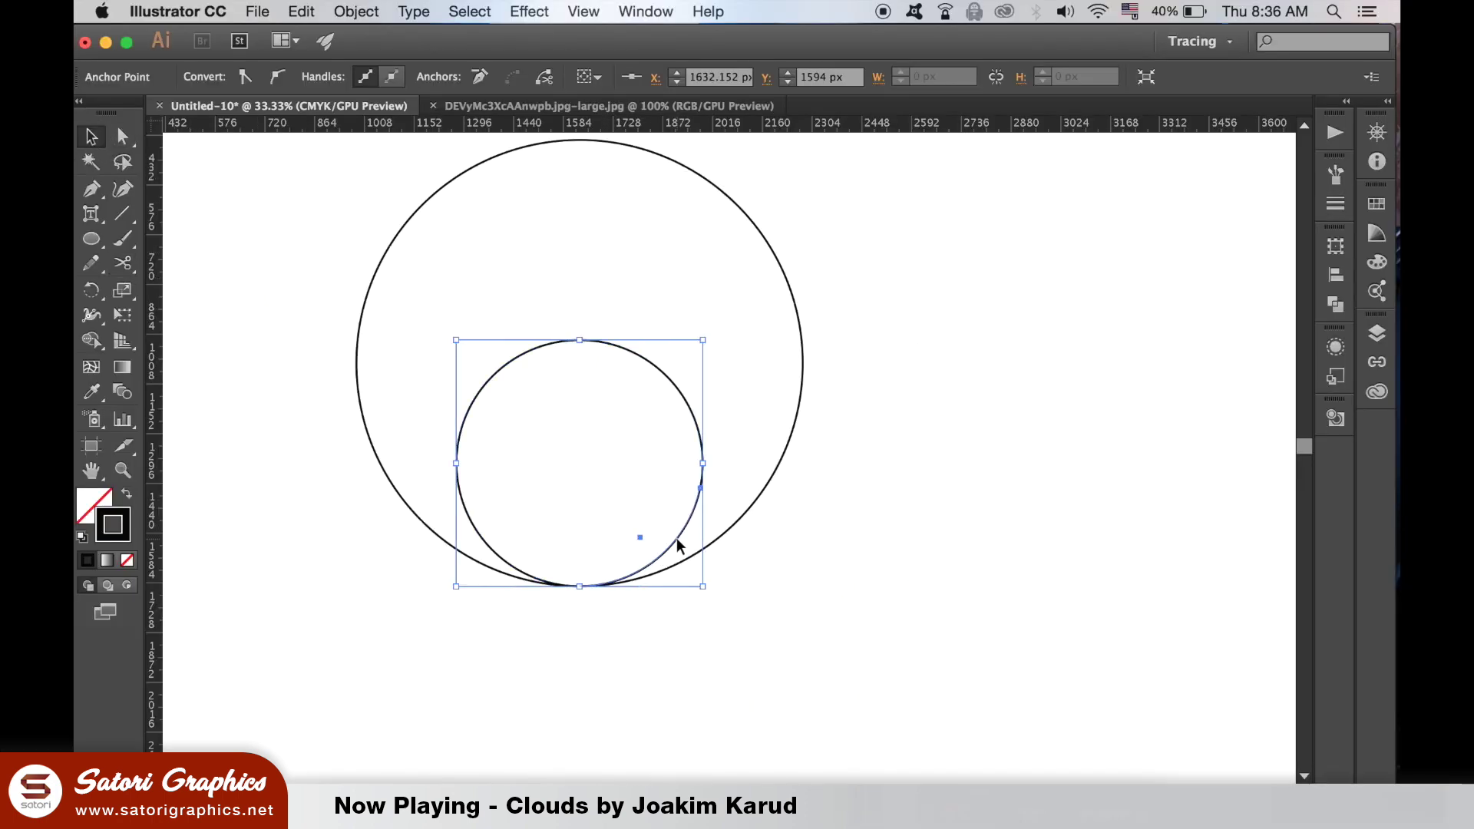
left_click(677, 539)
key("Delete")
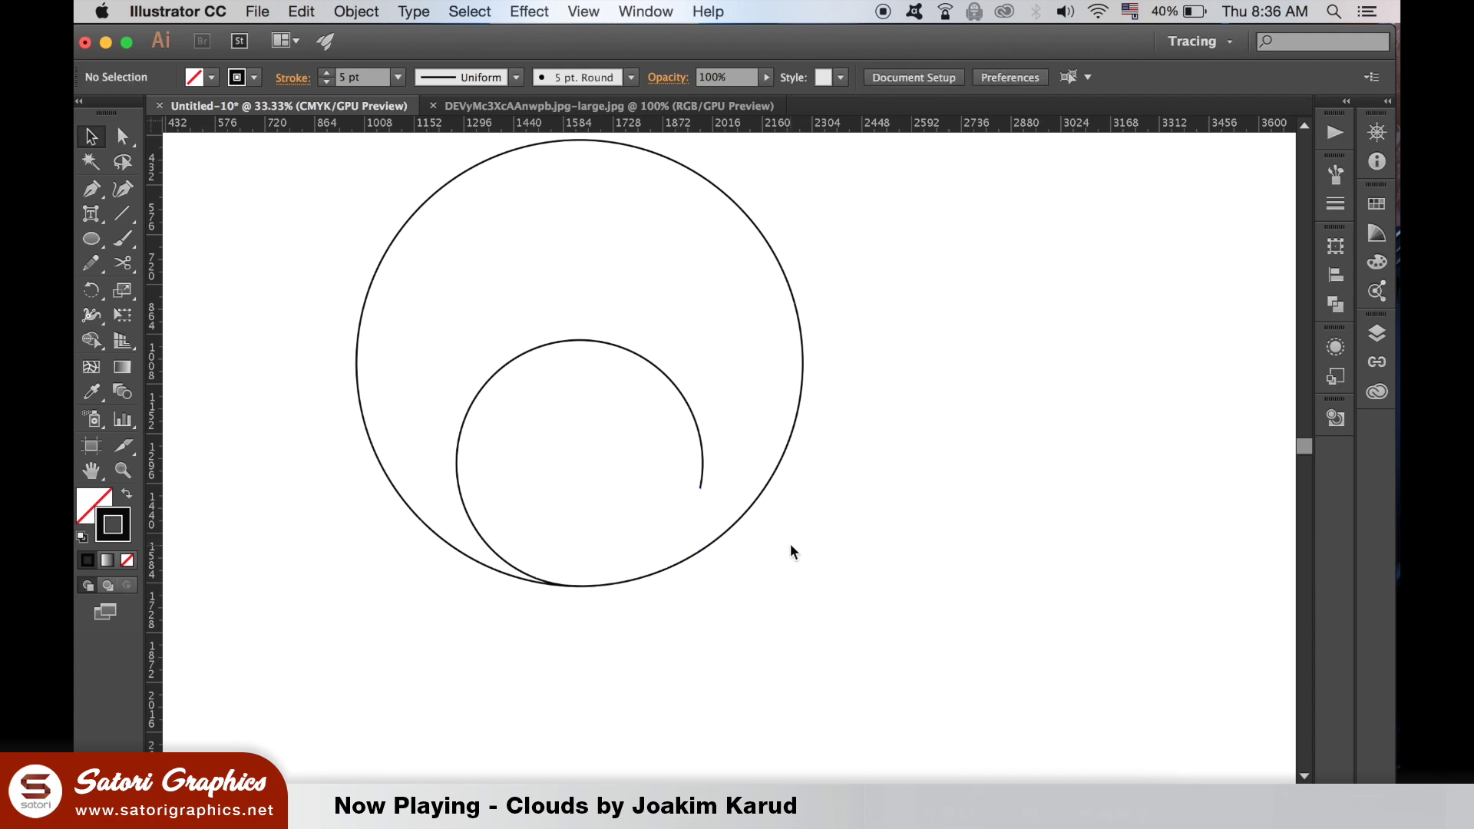
Cut the large circle on its right side and delete its upper-left arc.
left_click(704, 550)
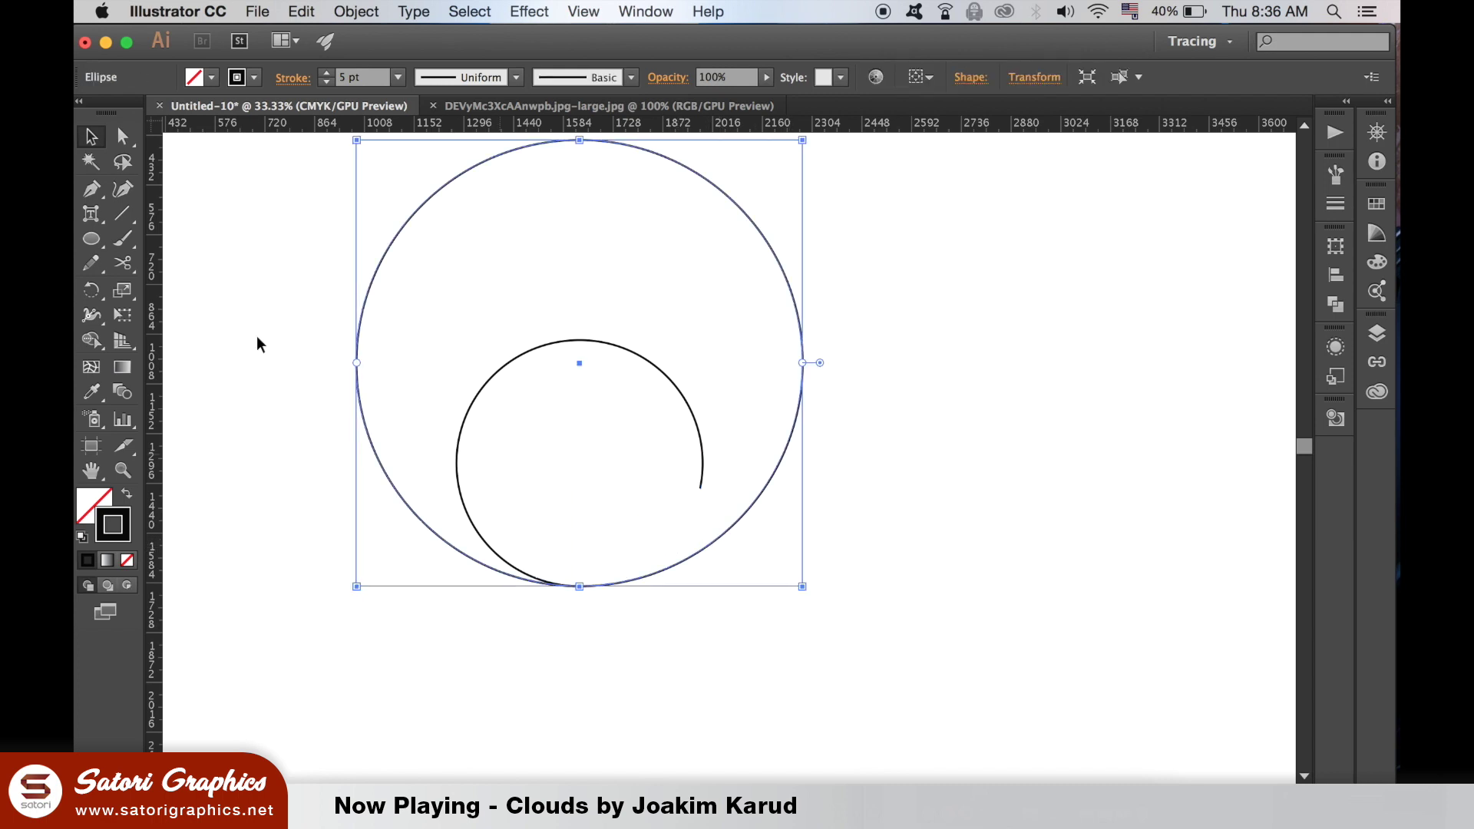
left_click(129, 260)
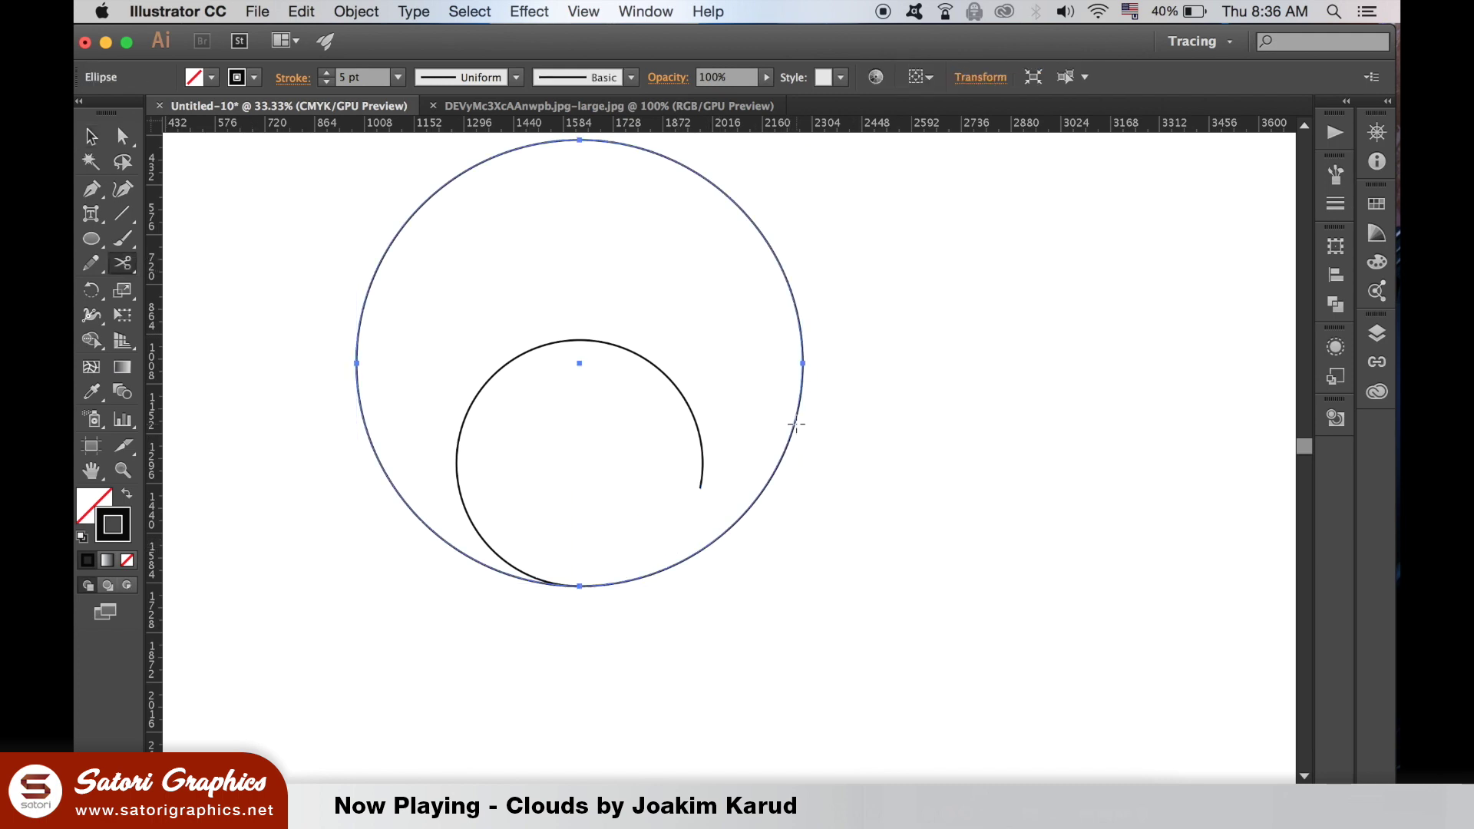
left_click(795, 425)
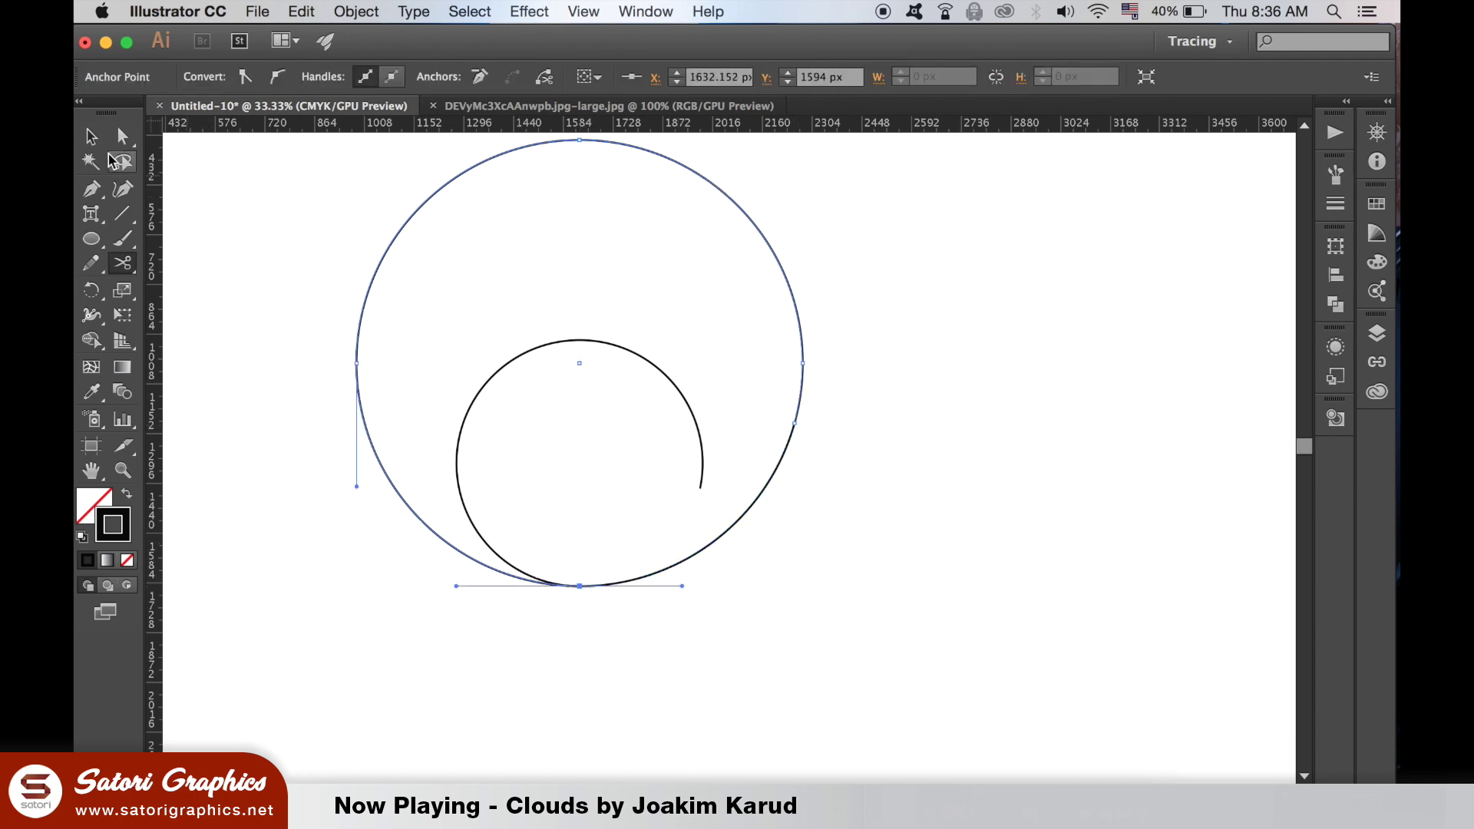
key("v")
left_click(405, 223)
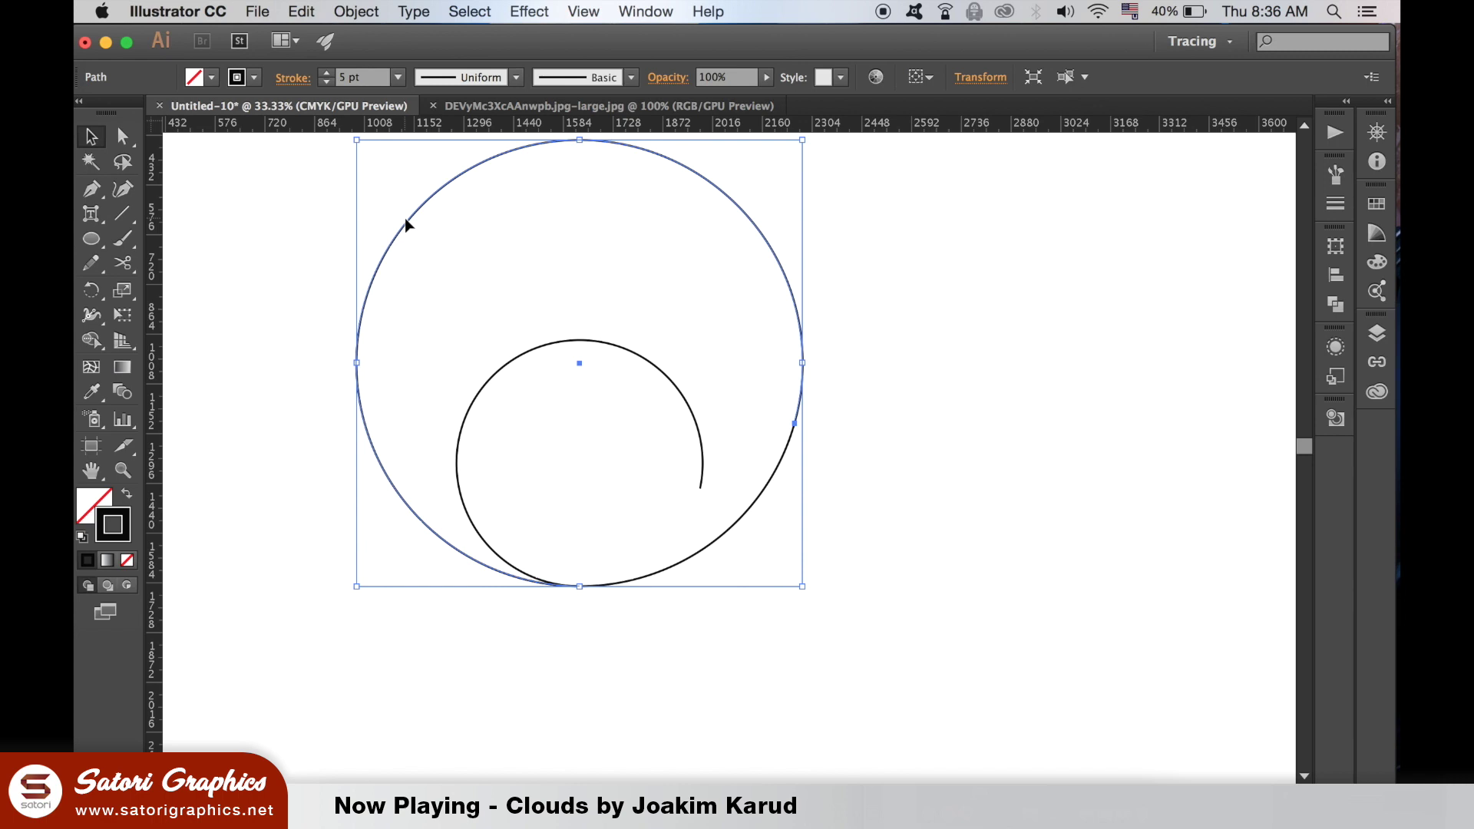
key("Delete")
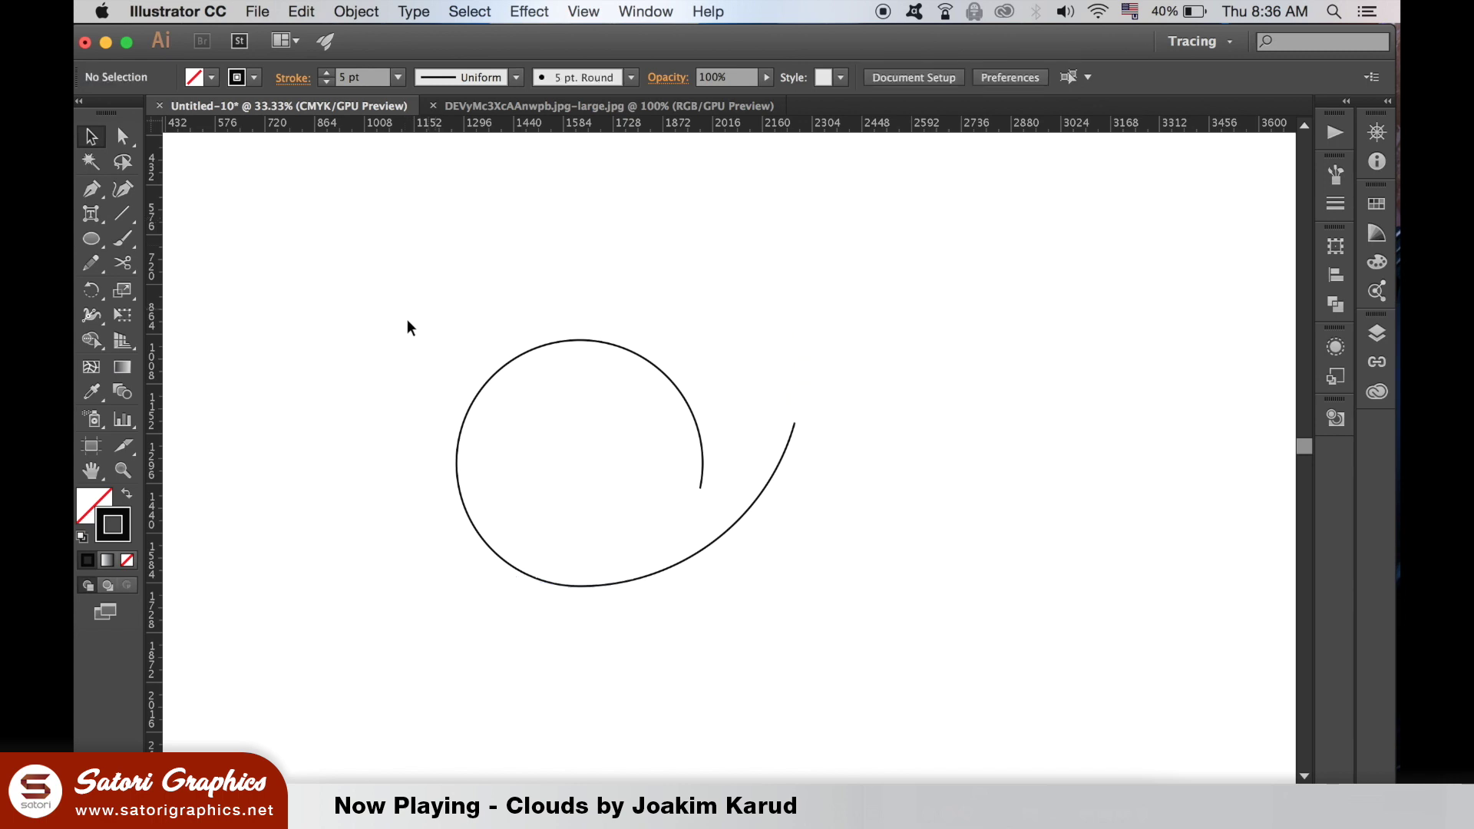
left_click_drag(407, 329, 381, 238)
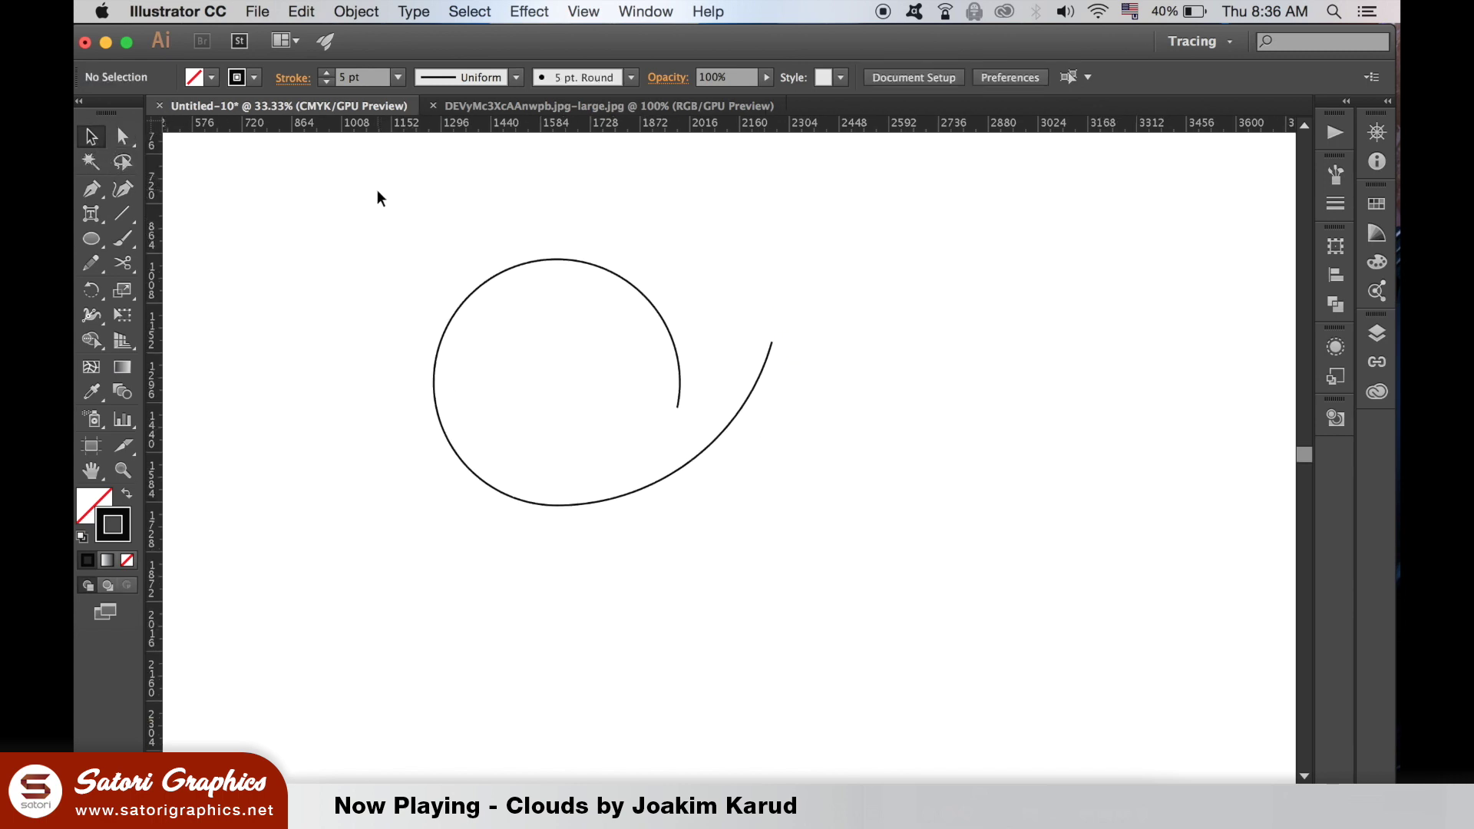
Join the two arcs into a single spiral path with Cmd+J.
left_click_drag(357, 223, 786, 561)
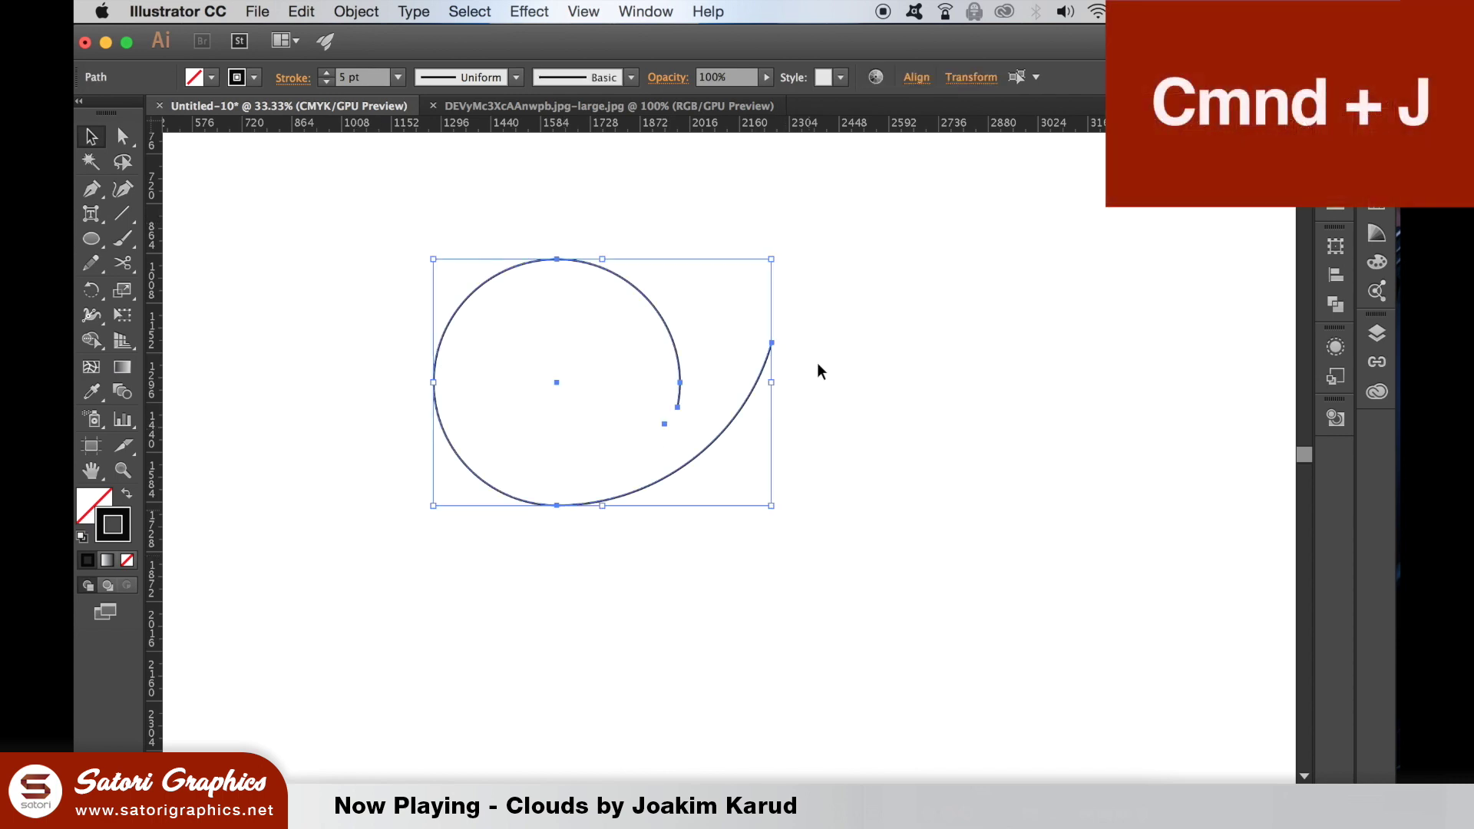
key("super+j")
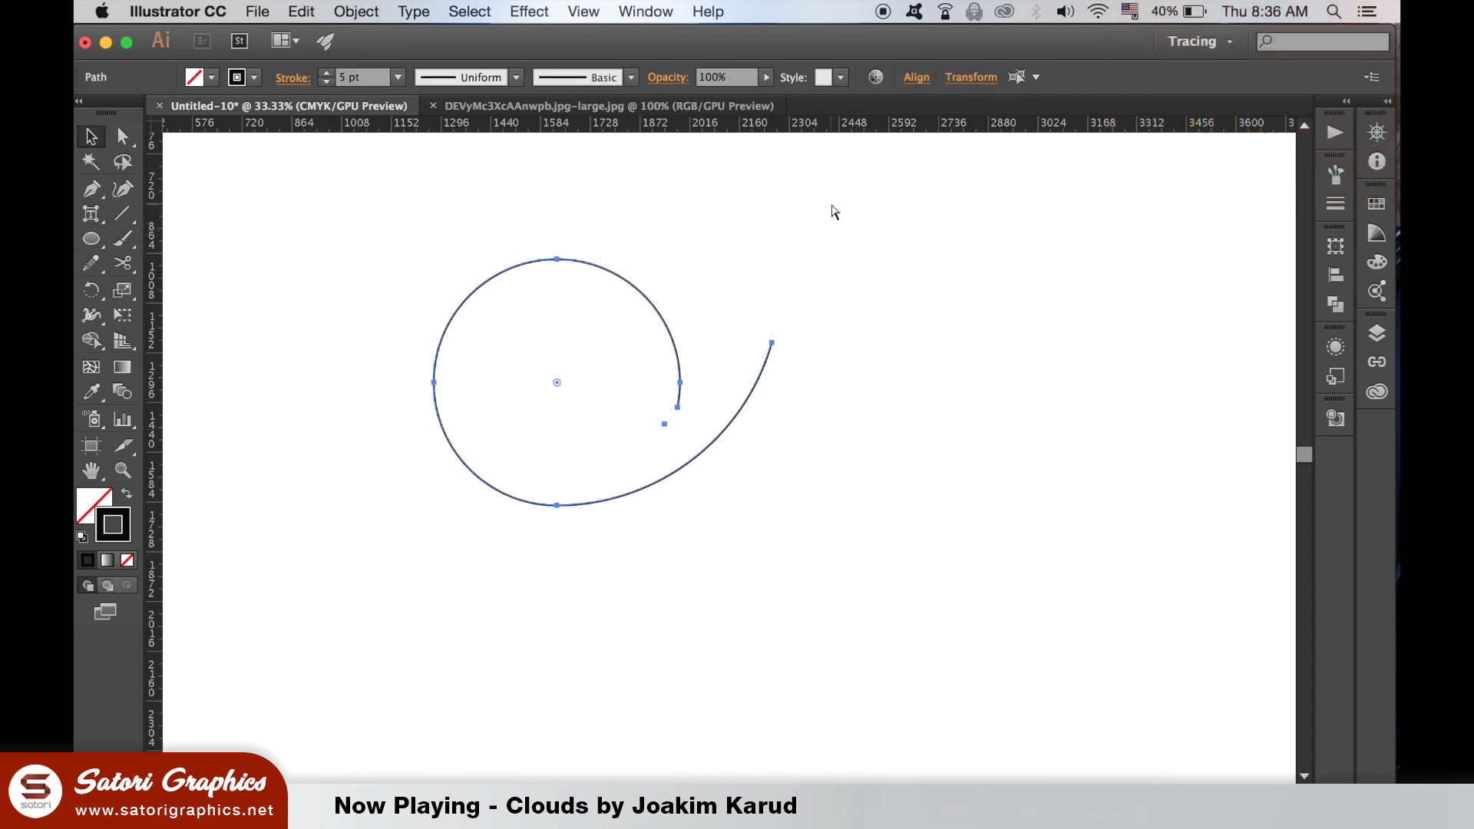
left_click(898, 494)
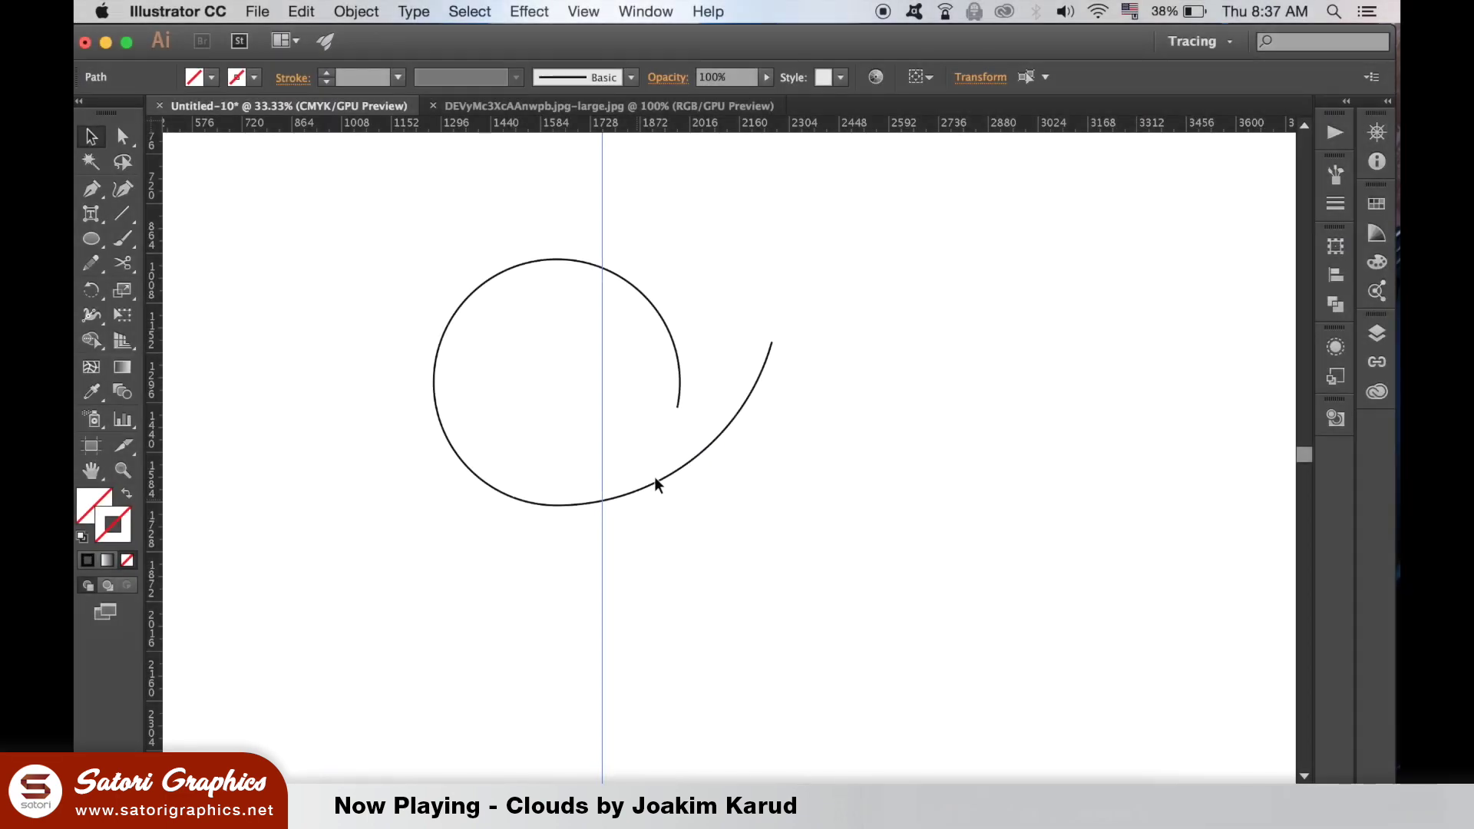
Make a copy of the spiral and rotate it 180 degrees.
left_click(674, 472)
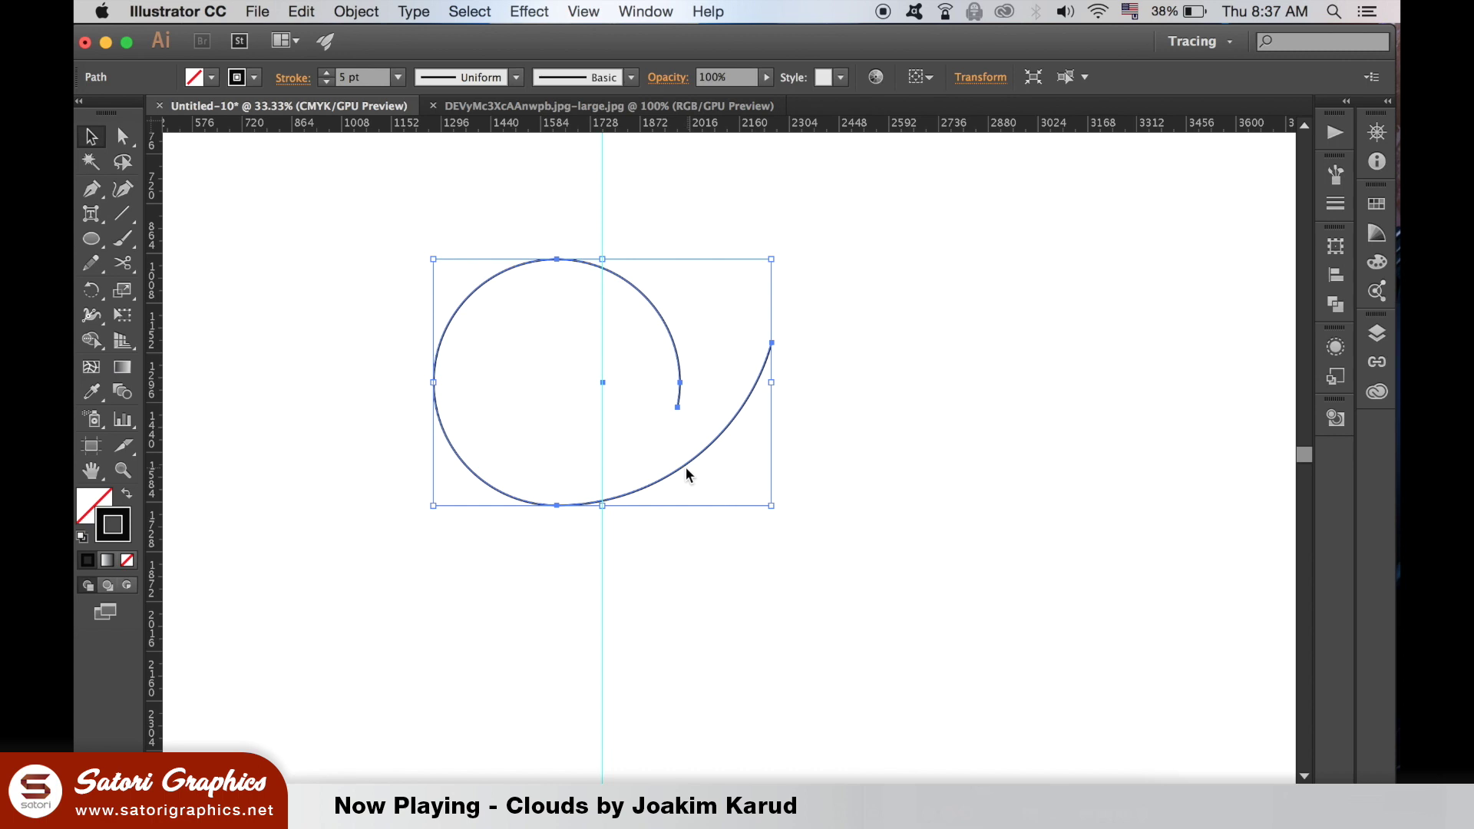
left_click_drag(687, 474, 865, 635)
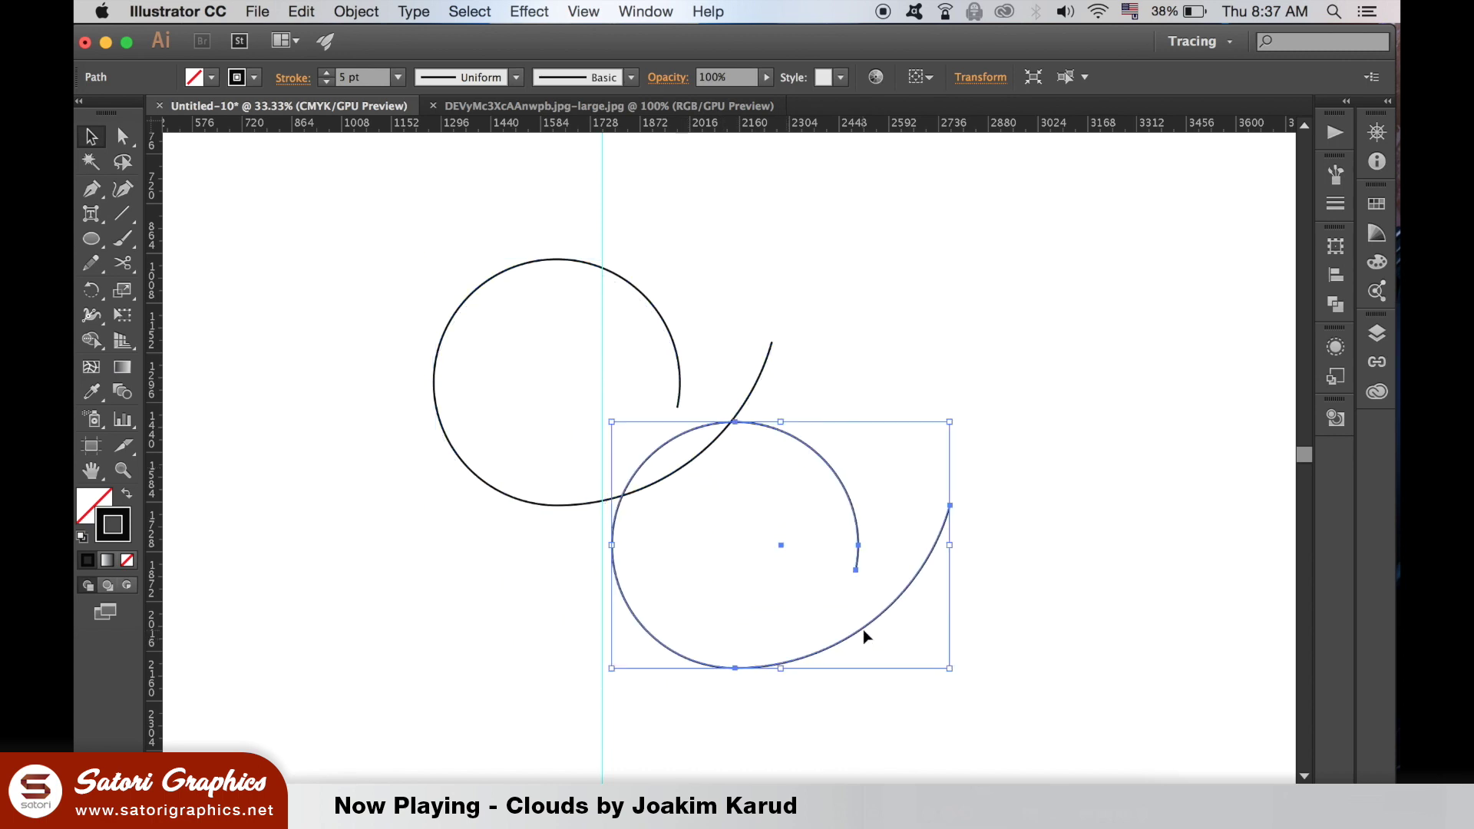
left_click(356, 12)
mouse_move(379, 37)
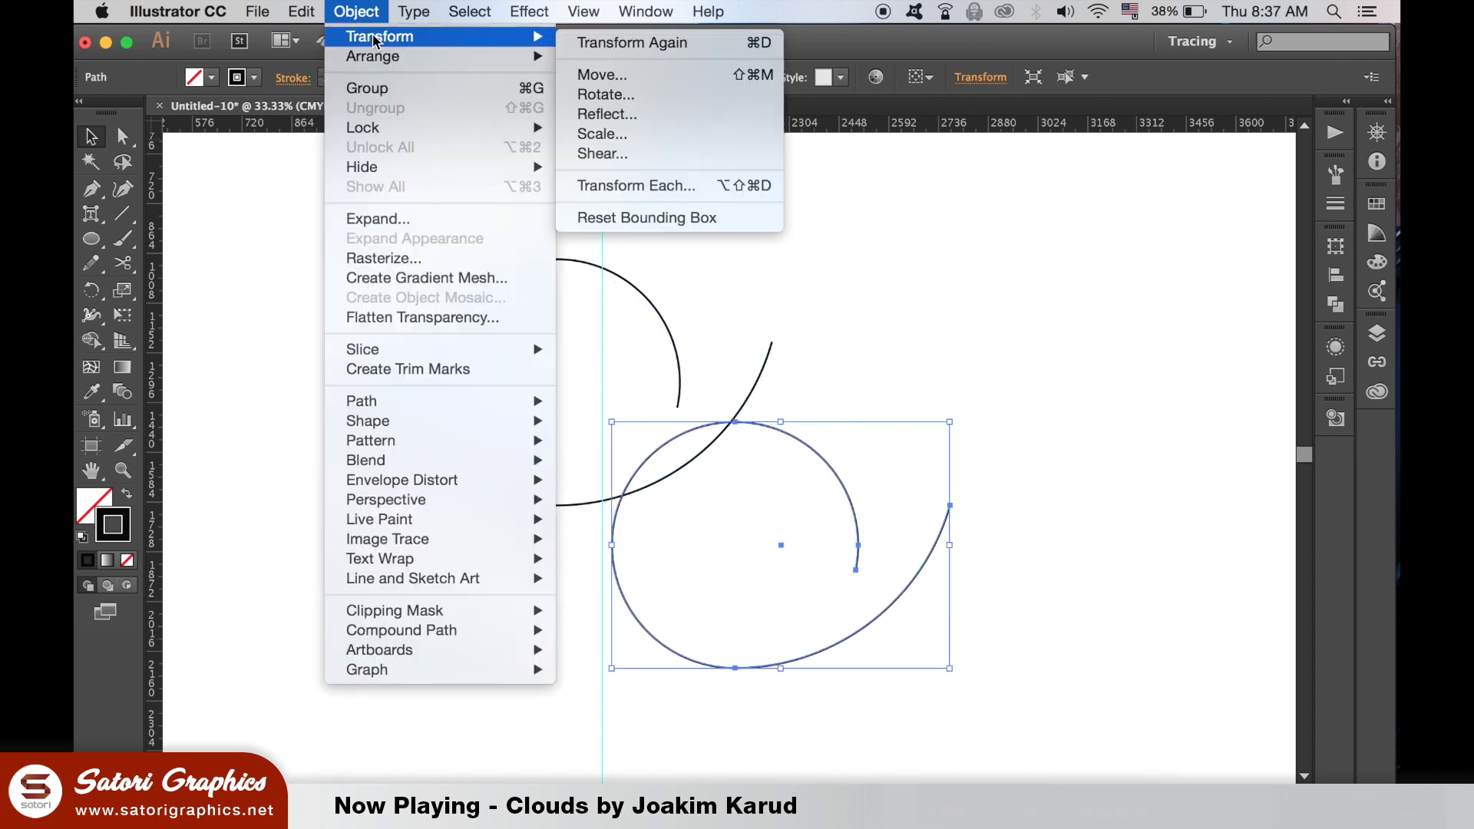
left_click(669, 95)
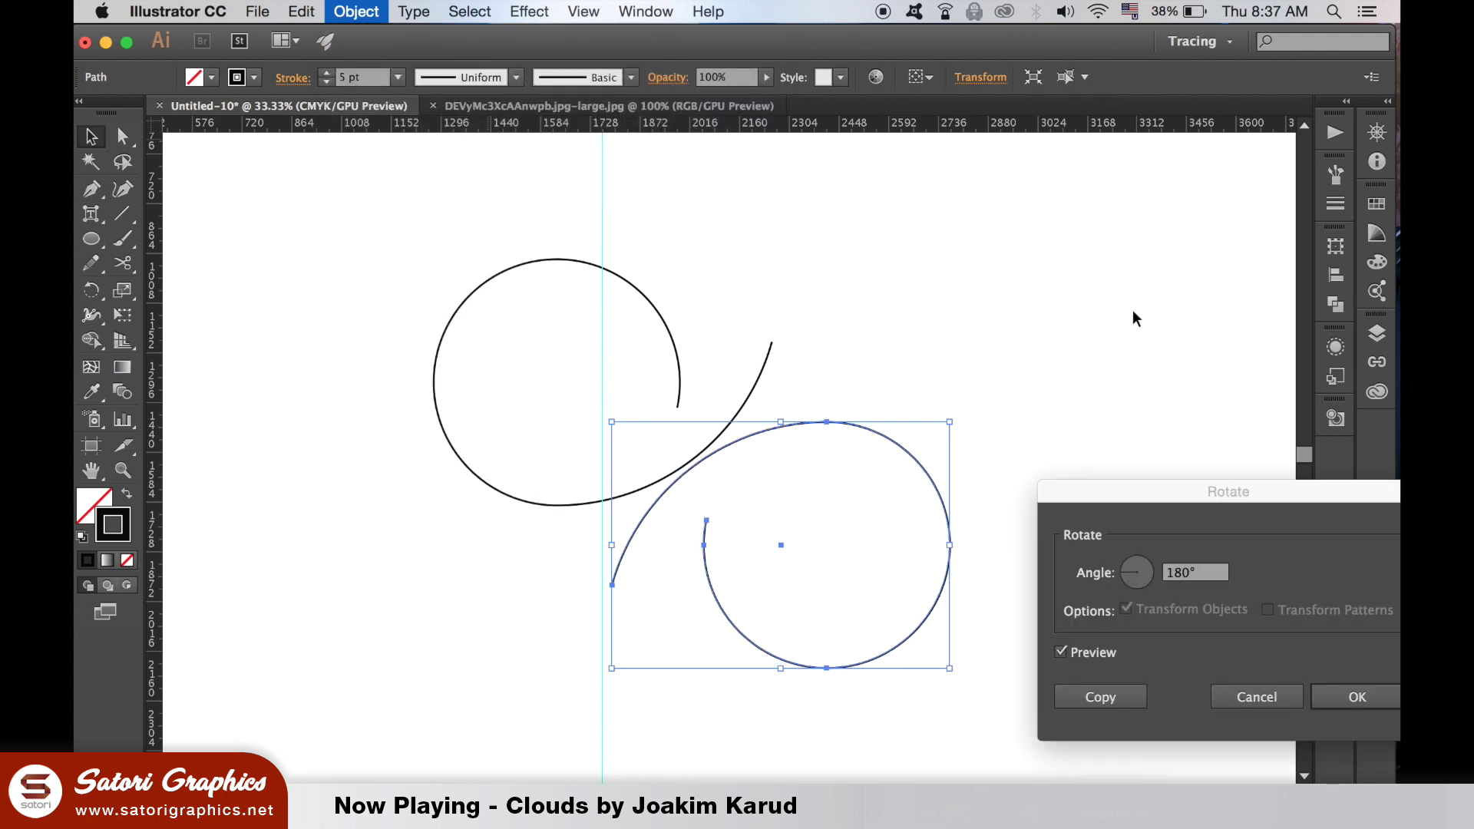
left_click(1349, 700)
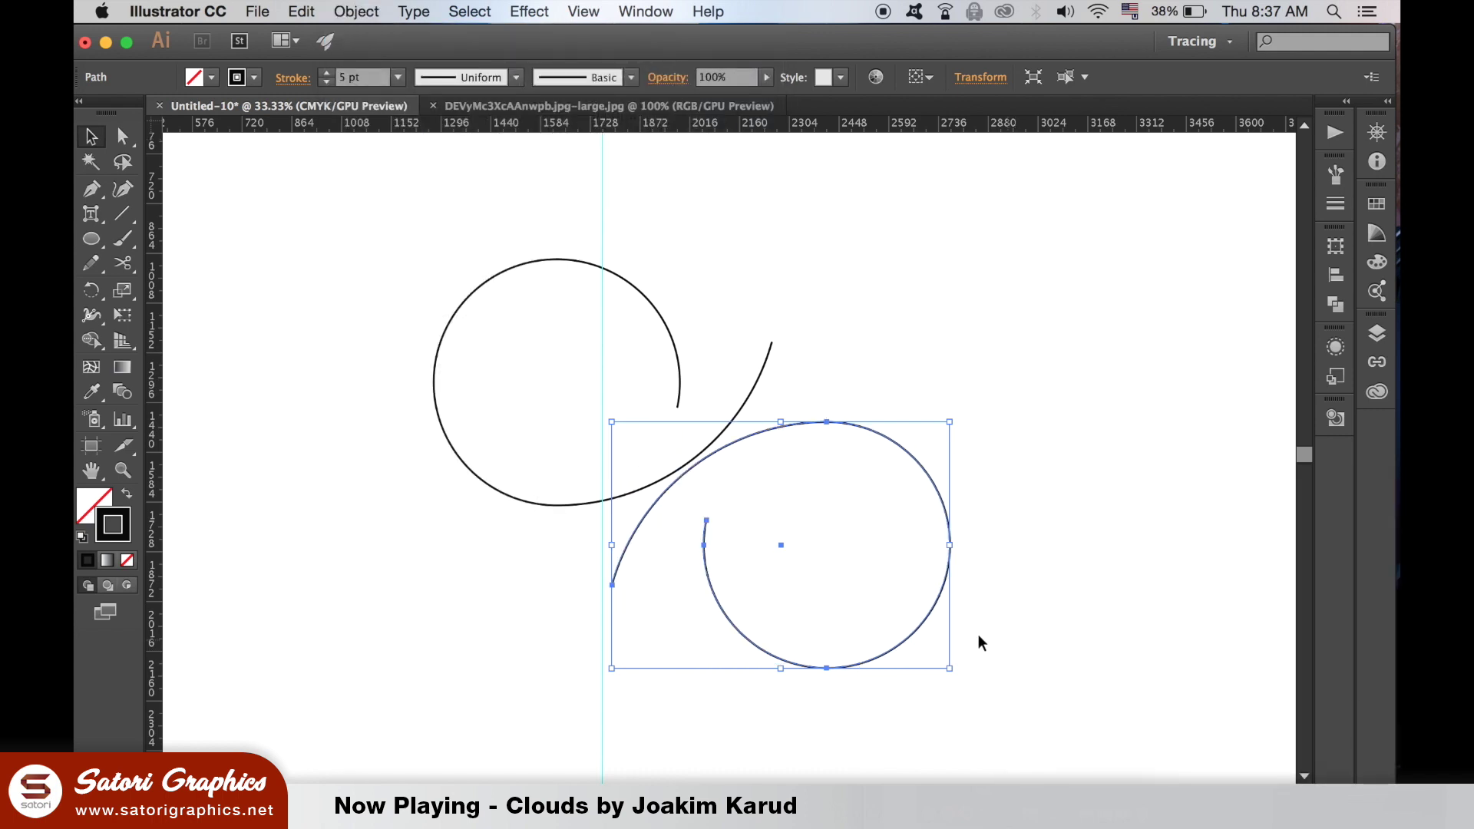
Place the rotated copy beneath the original, guide-aligned and nudged left.
left_click_drag(930, 632, 679, 717)
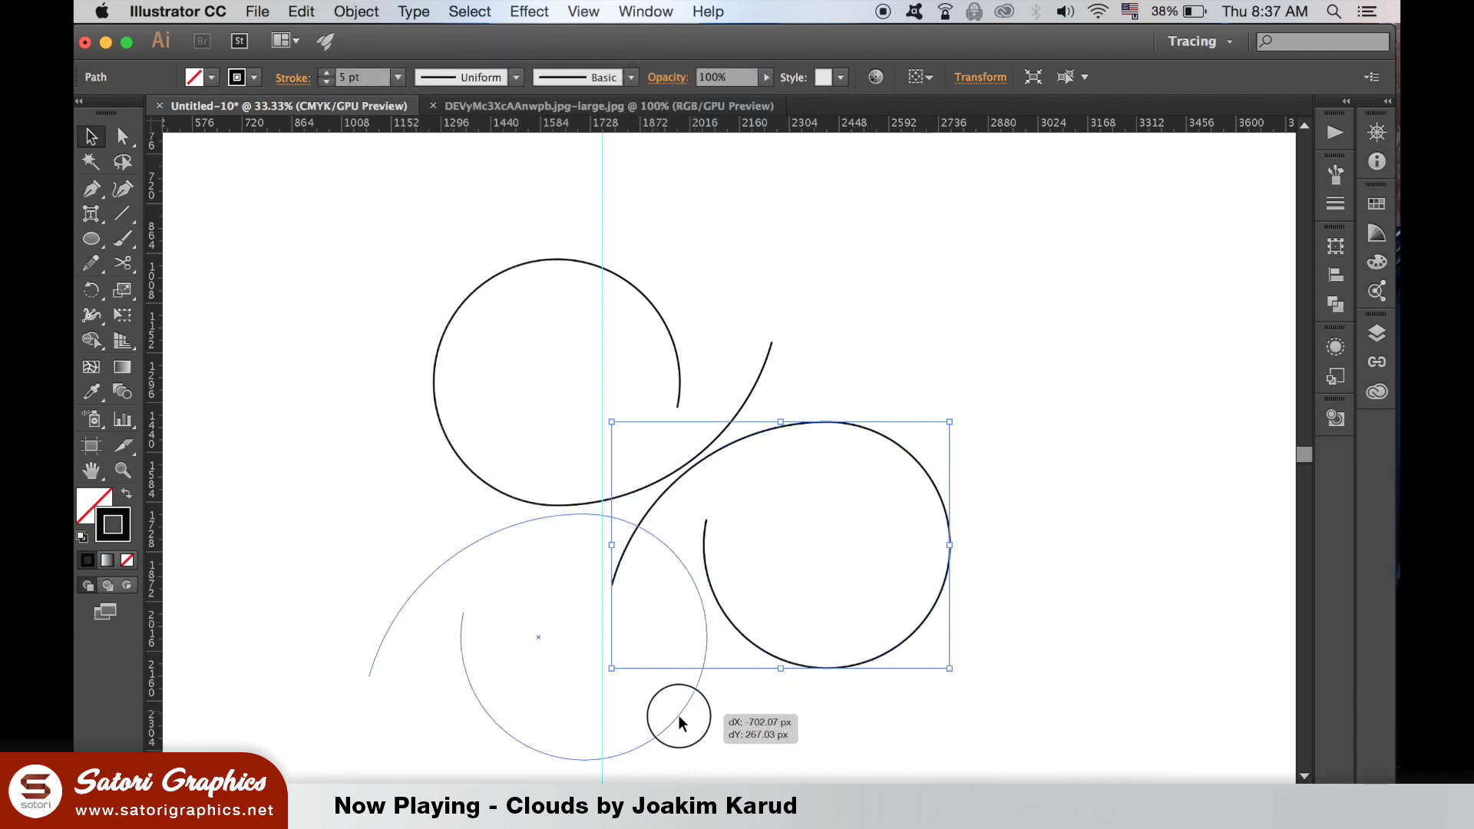
left_click_drag(679, 717, 679, 715)
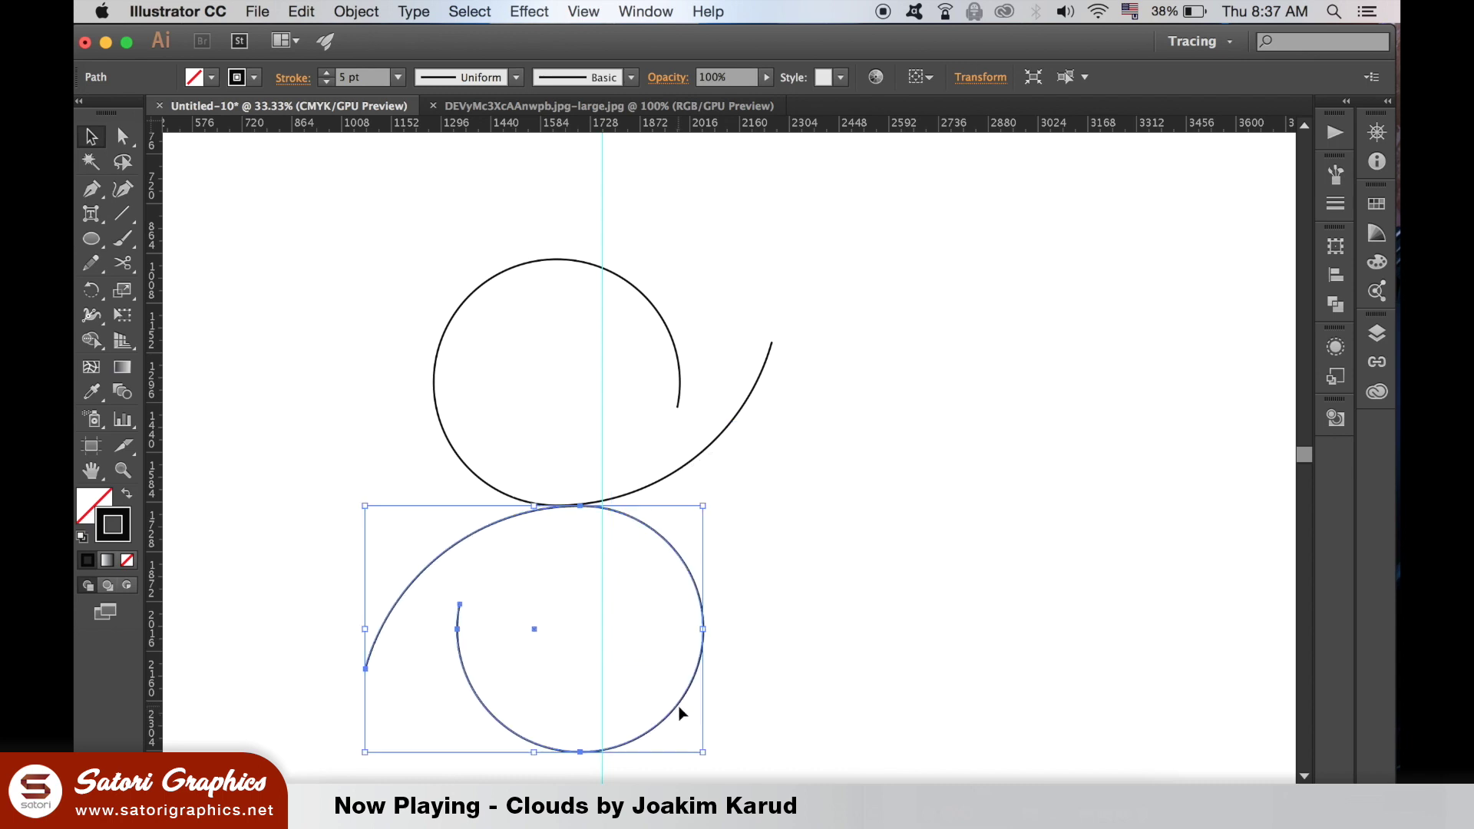
scroll(687, 714, "down", 3)
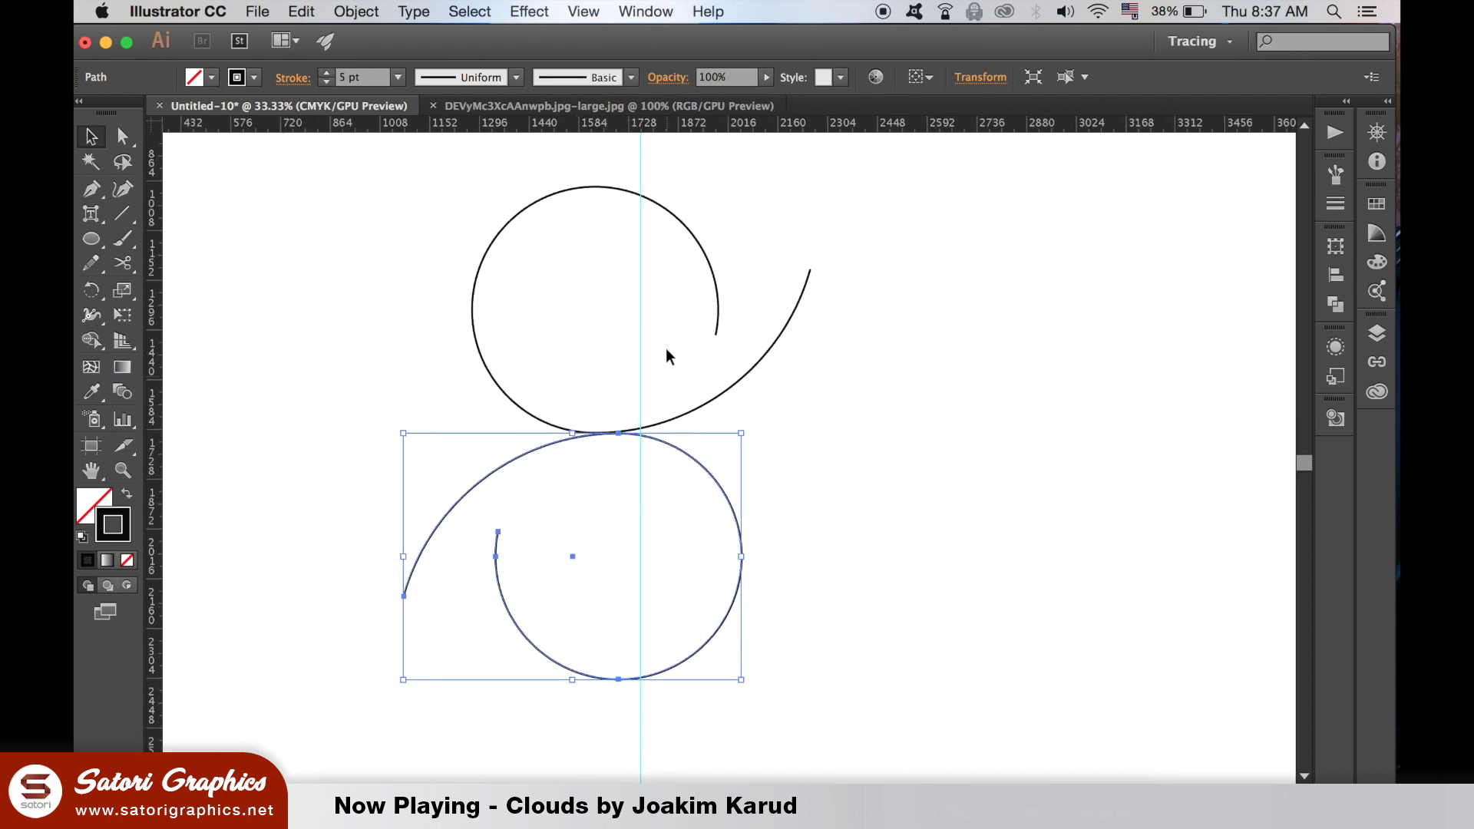
mouse_move(642, 356)
left_mouse_down()
mouse_move(944, 441)
mouse_move(471, 488)
left_mouse_up()
key("super+a")
left_click(741, 532)
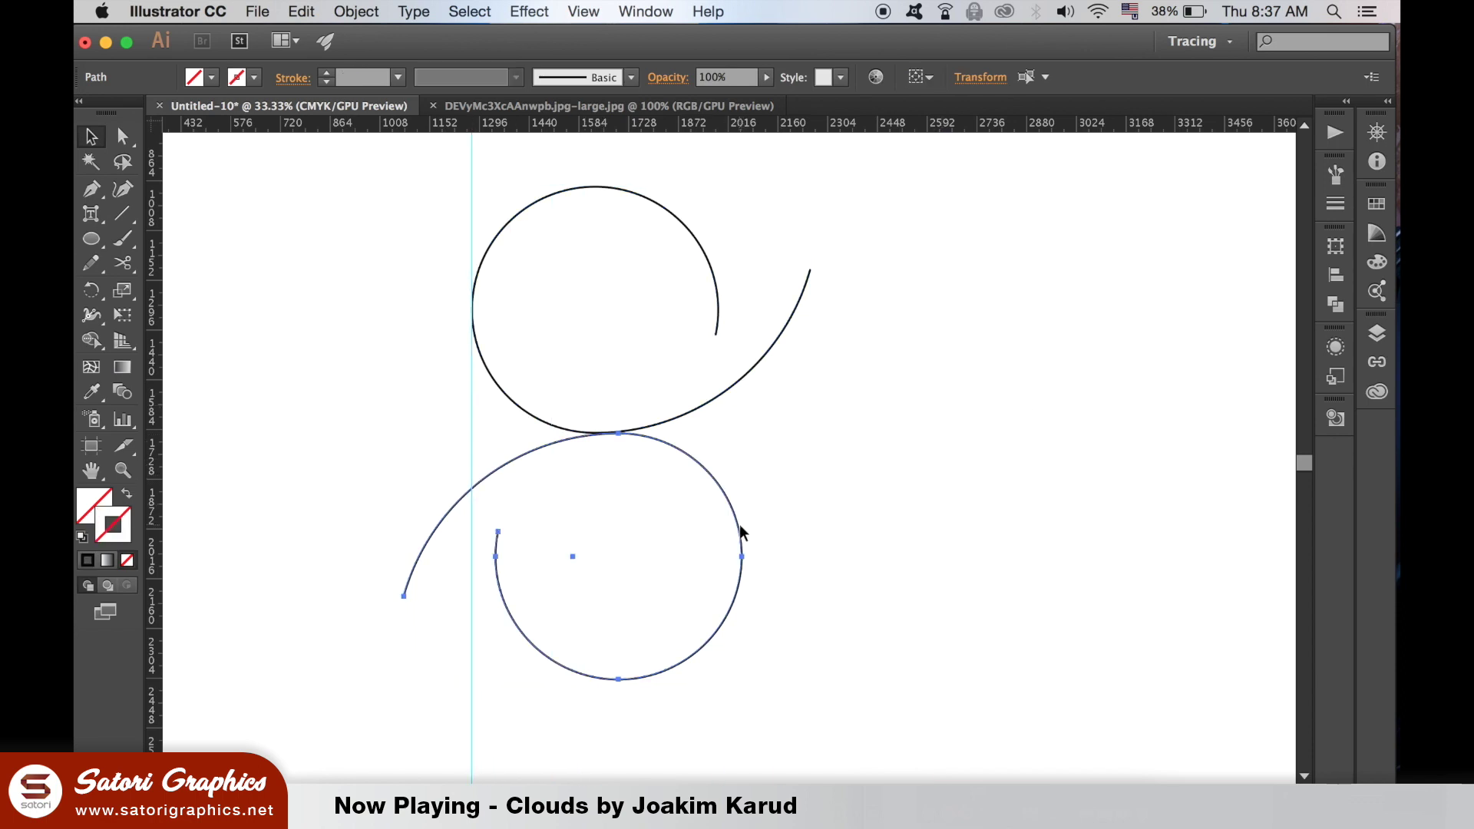
key("Left")
key("Left")
key("Left")
key("Left")
key("Left")
key("Left")
key("Left")
key("Left")
key("Left")
key("Left")
key("Left")
key("Left")
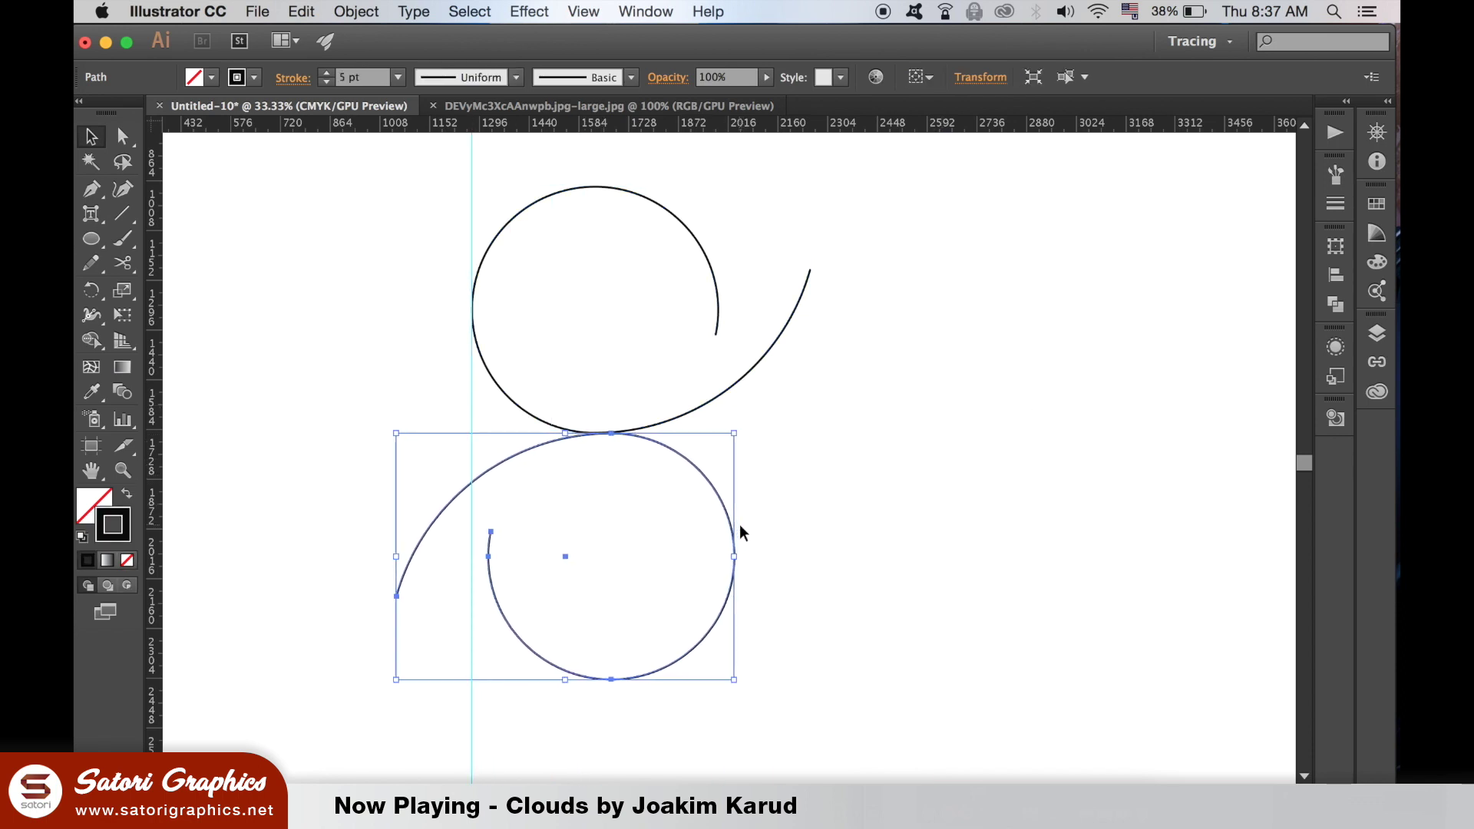
key("Left")
key("Left")
key("Left")
key("Left")
key("Left")
key("Left")
key("Left")
key("Left")
key("Left")
key("Left")
key("Left")
key("Left")
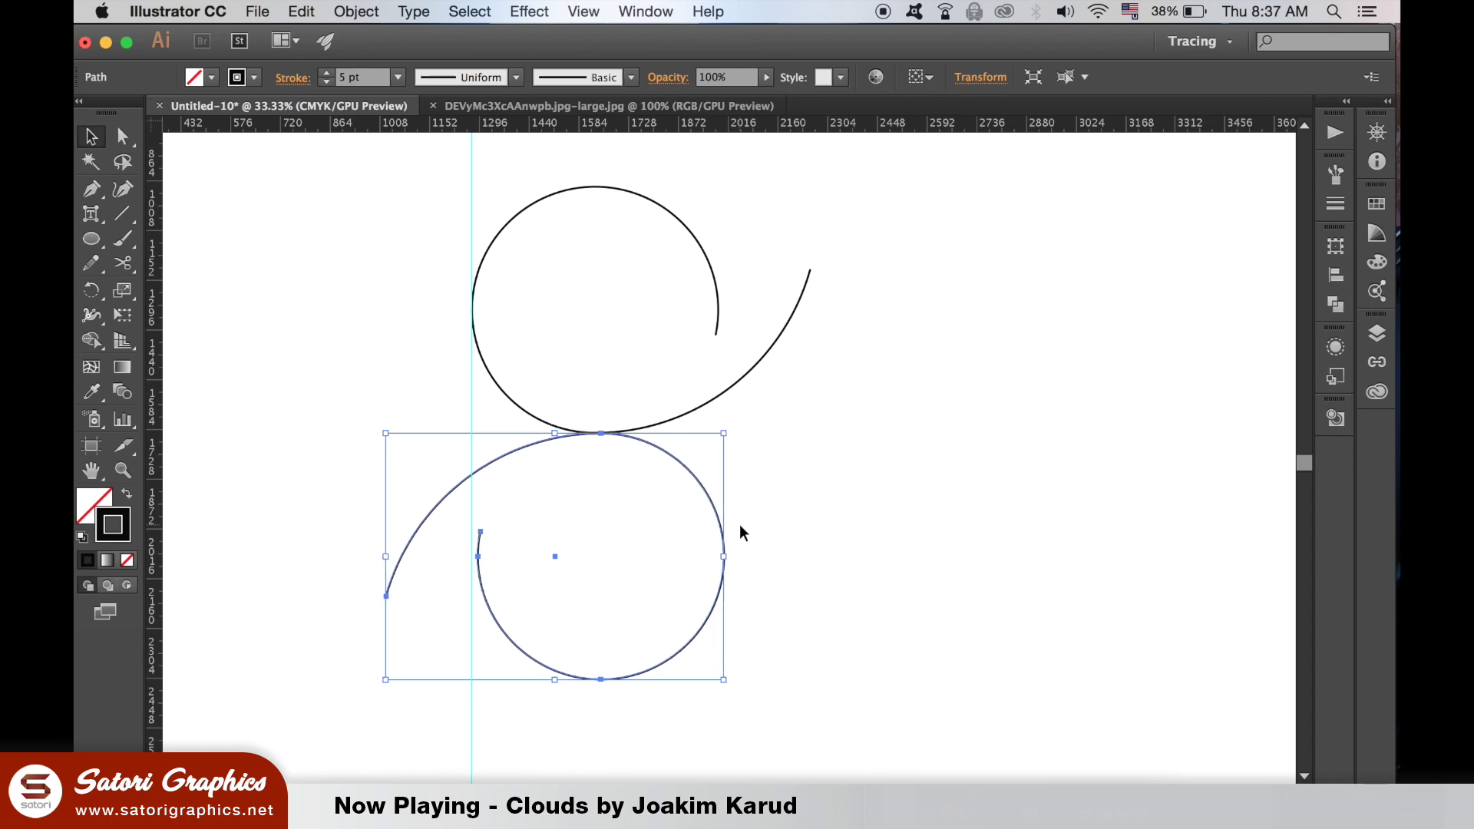
key("Left")
key("Left")
key("Left")
key("Left")
key("Left")
key("Left")
key("Left")
key("Left")
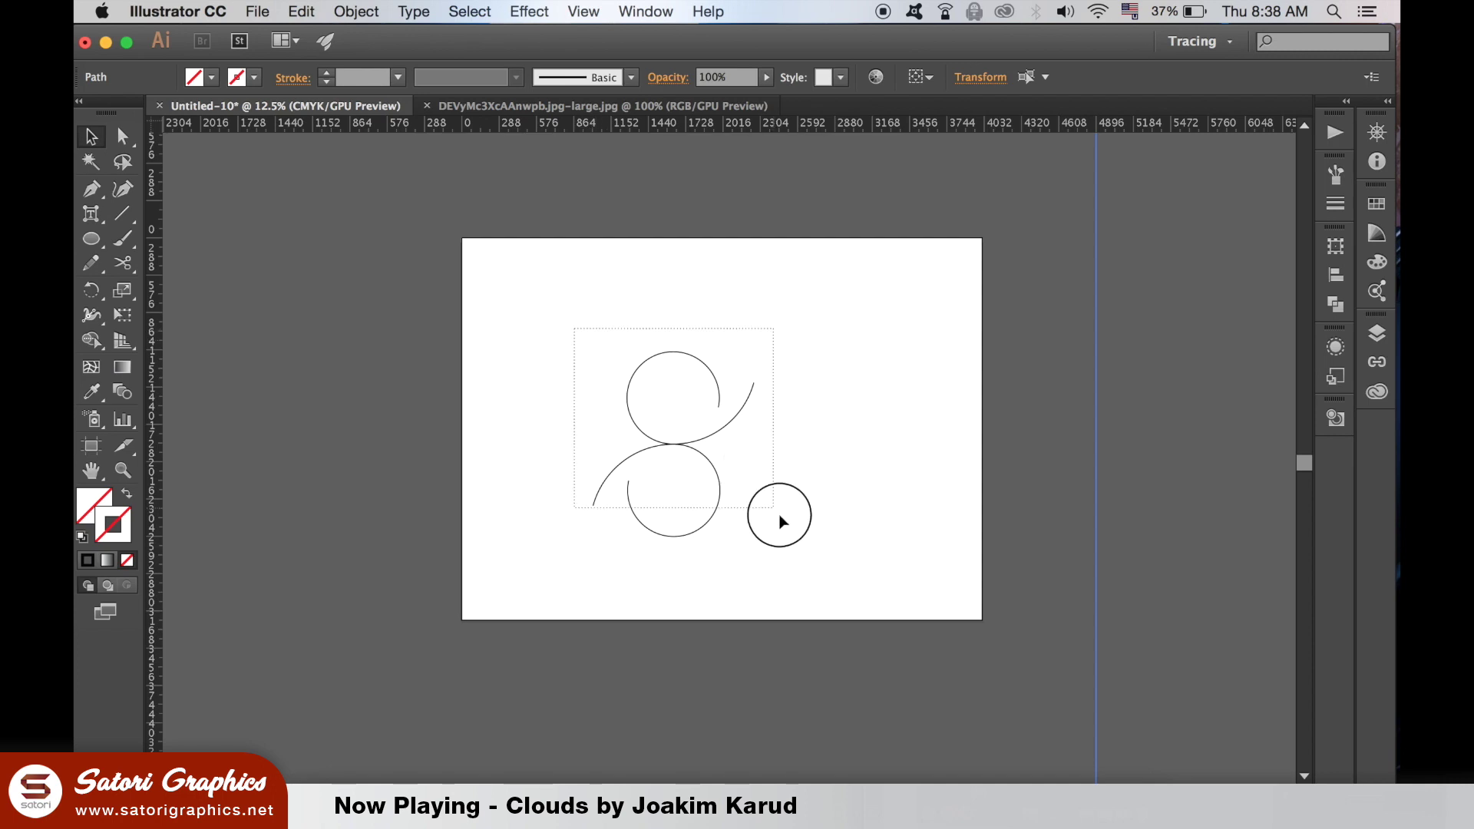
Scale both spirals down and raise their stroke weight from 20 pt to 40 pt.
left_click_drag(579, 330, 790, 543)
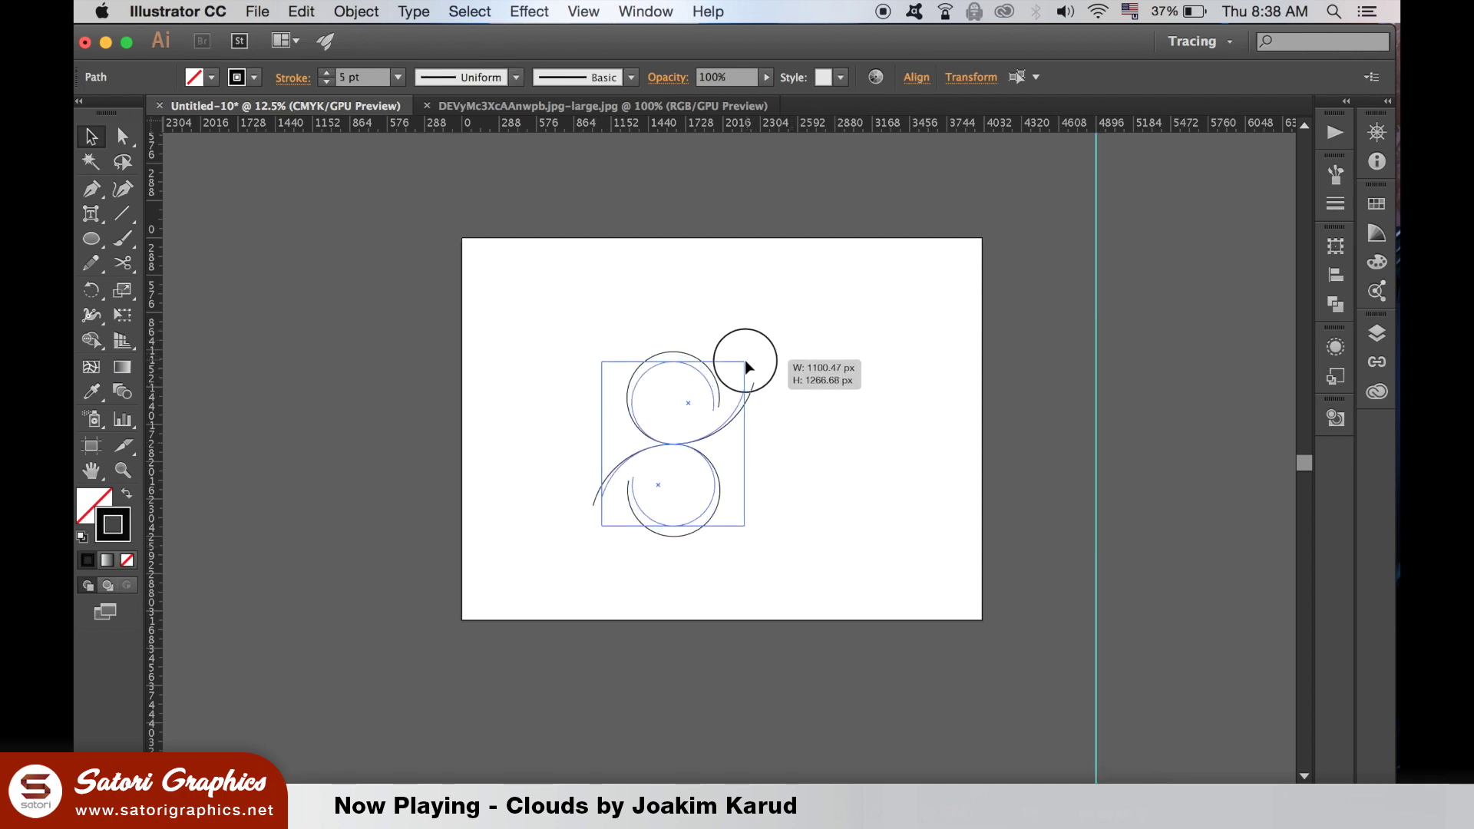
left_click_drag(755, 359, 738, 369)
left_click(397, 78)
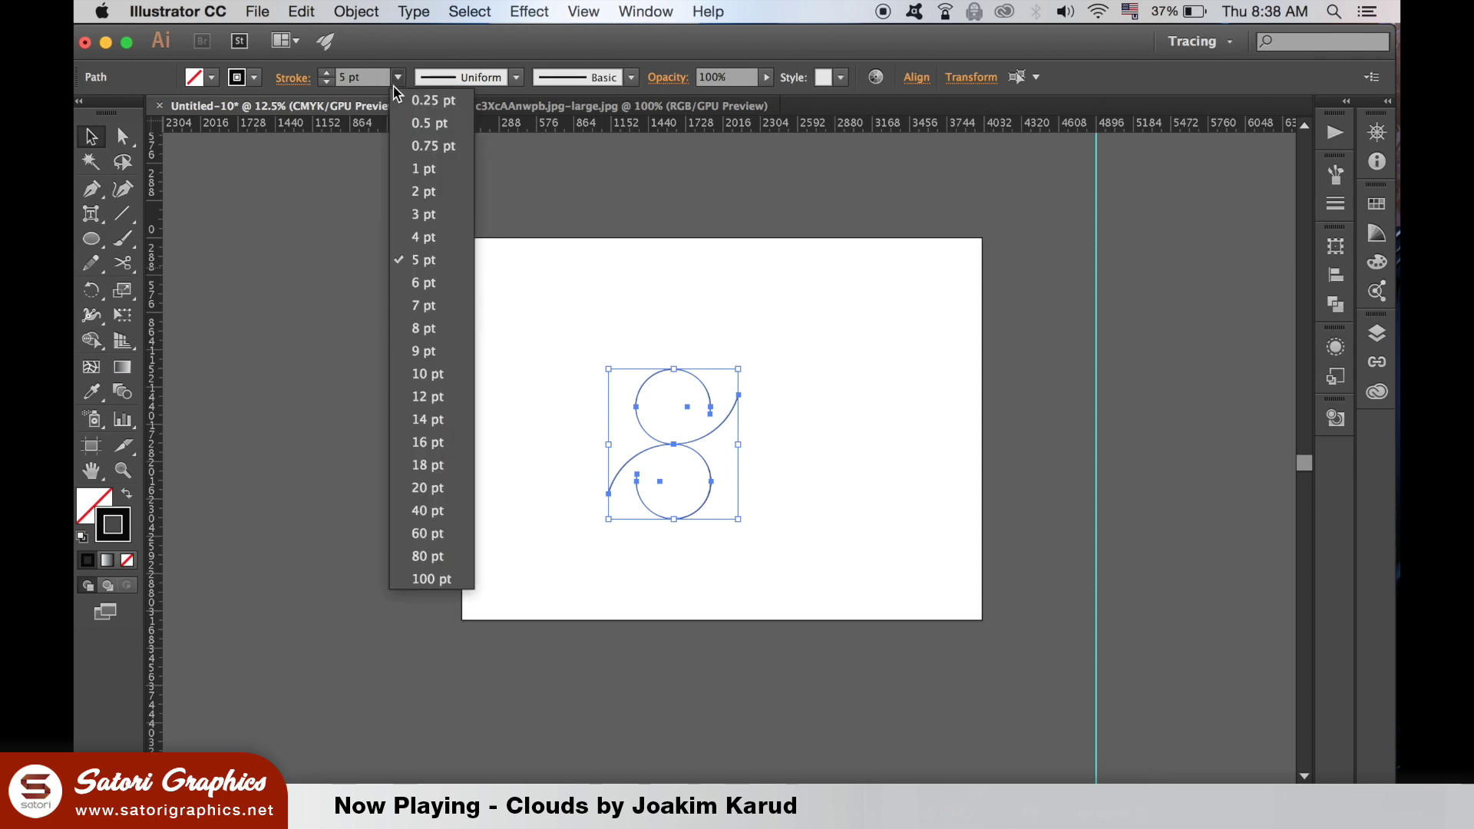
left_click(455, 487)
key("ctrl+plus")
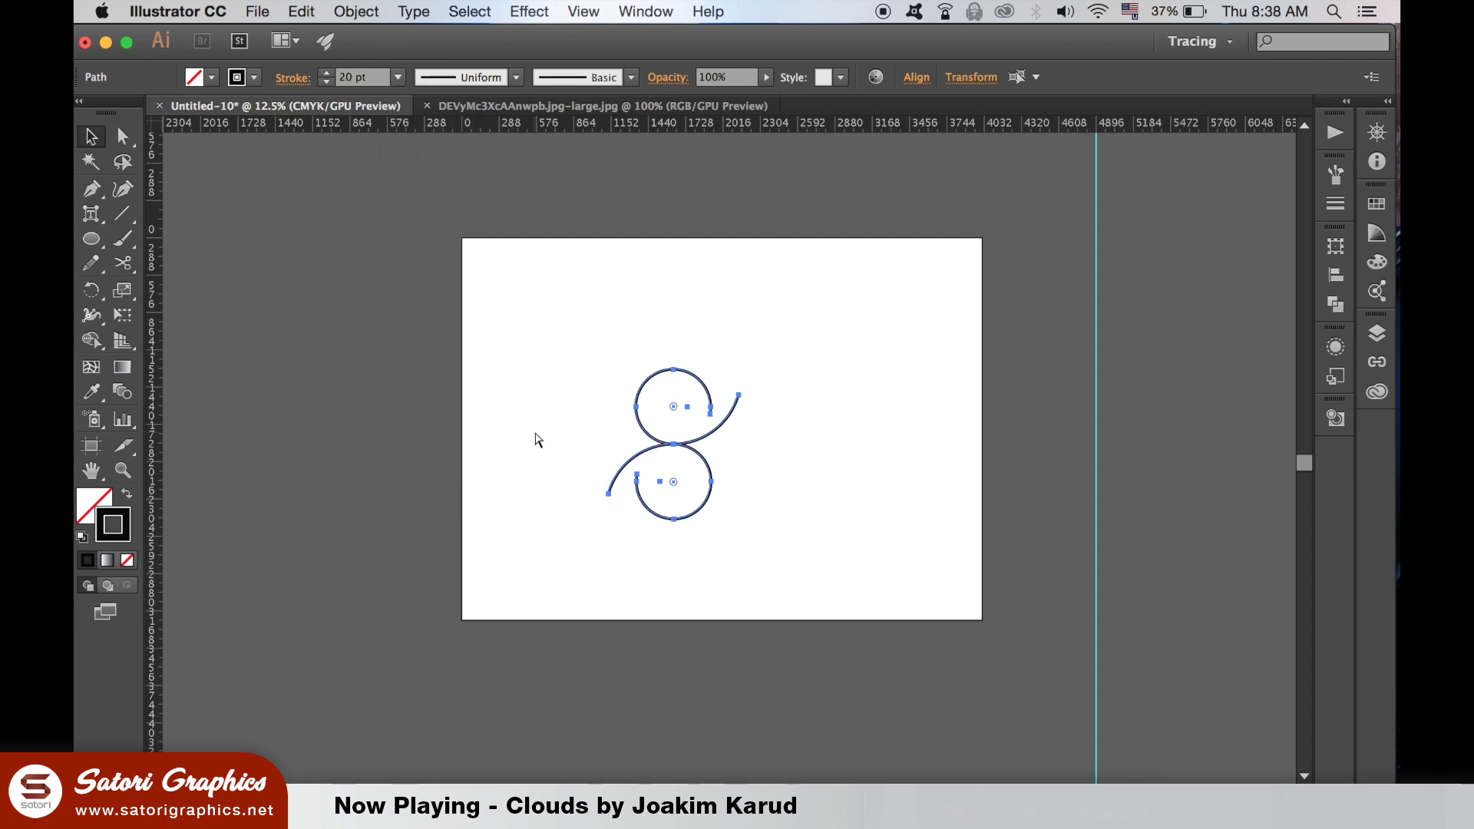
left_click(398, 78)
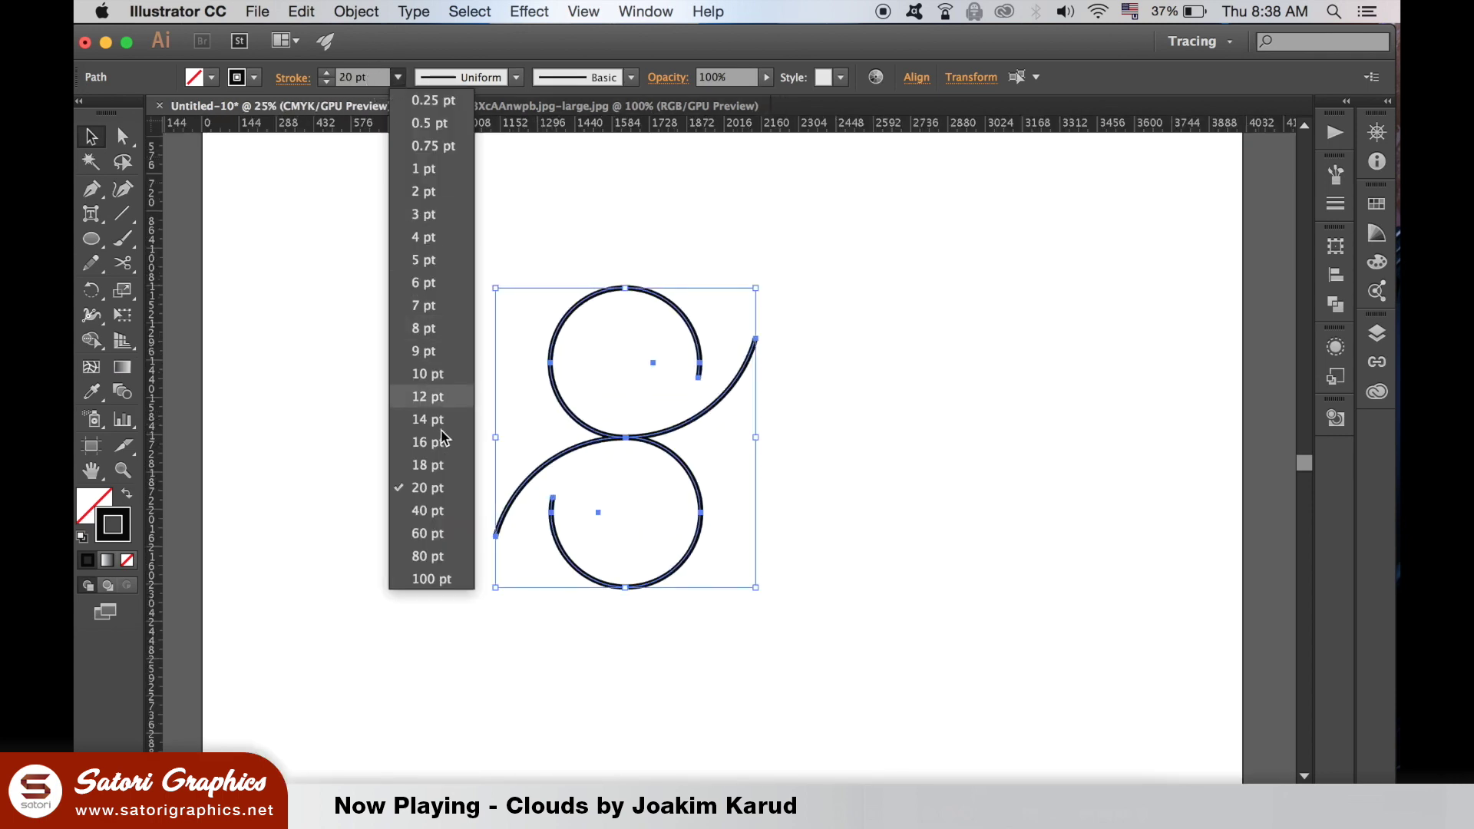
left_click(449, 507)
left_click(795, 351)
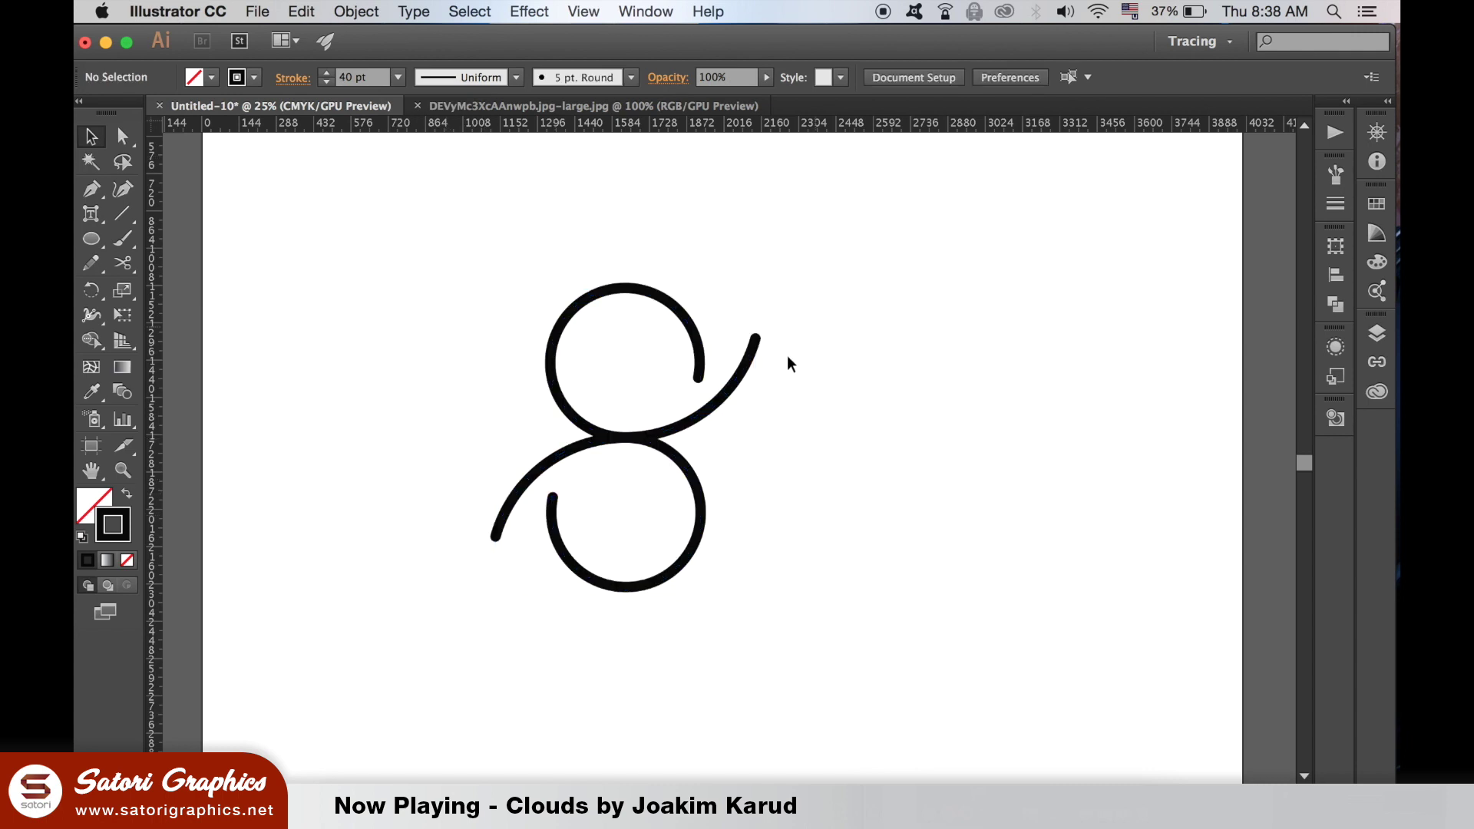
Show the Stroke panel for both figure-eight paths.
left_click_drag(471, 257, 766, 643)
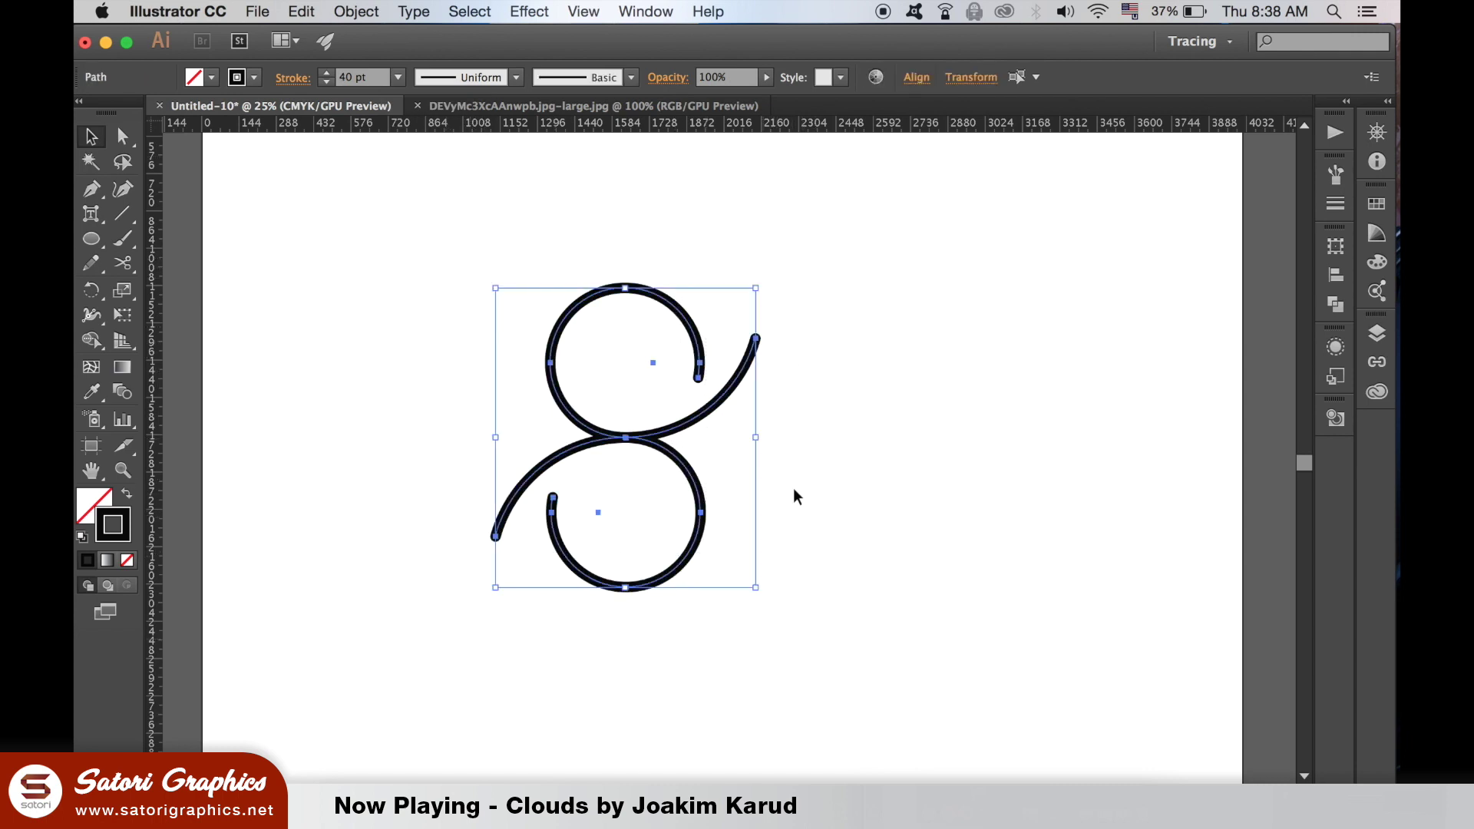
left_click(631, 12)
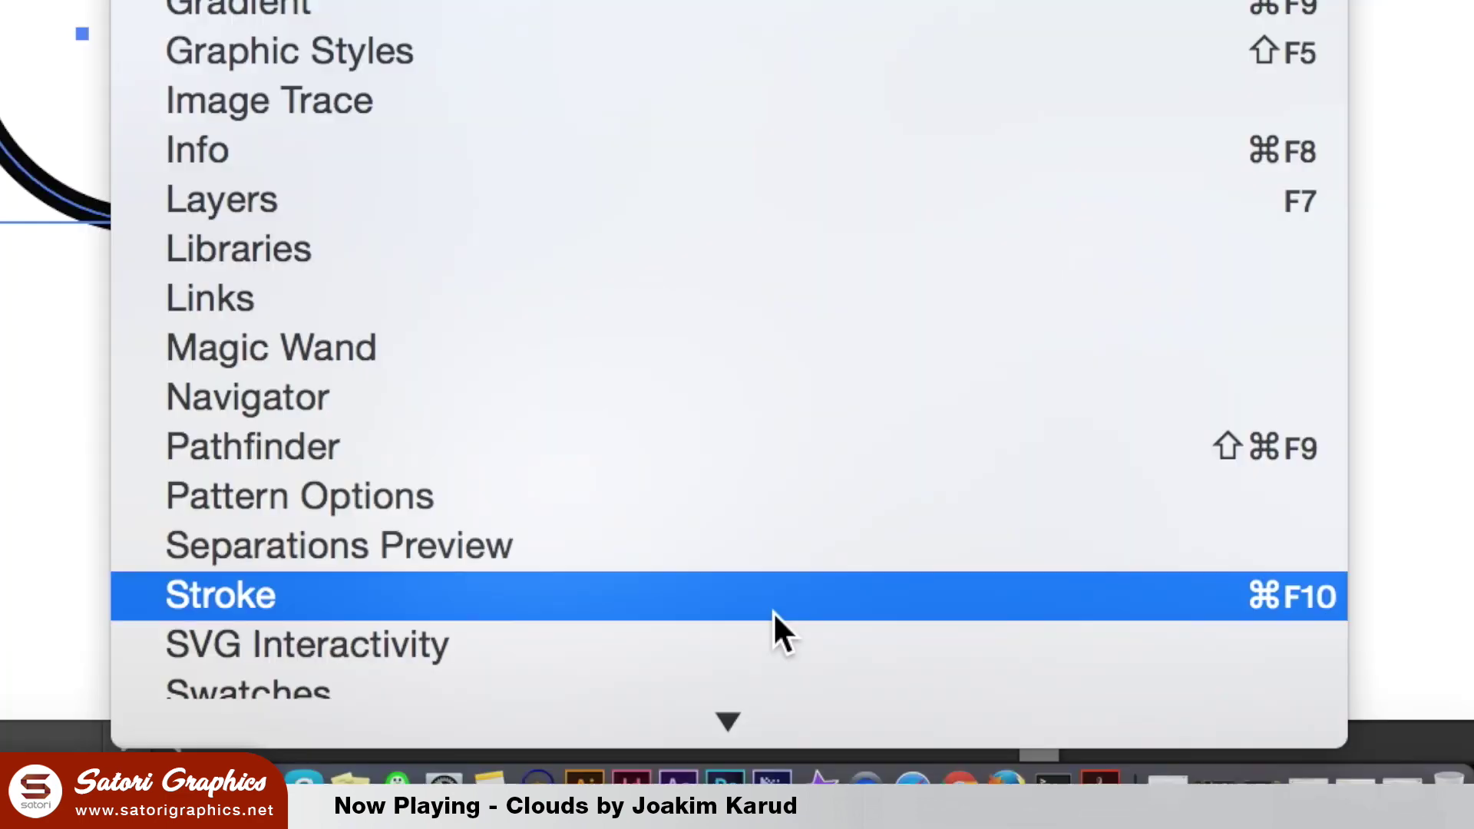
left_click(774, 614)
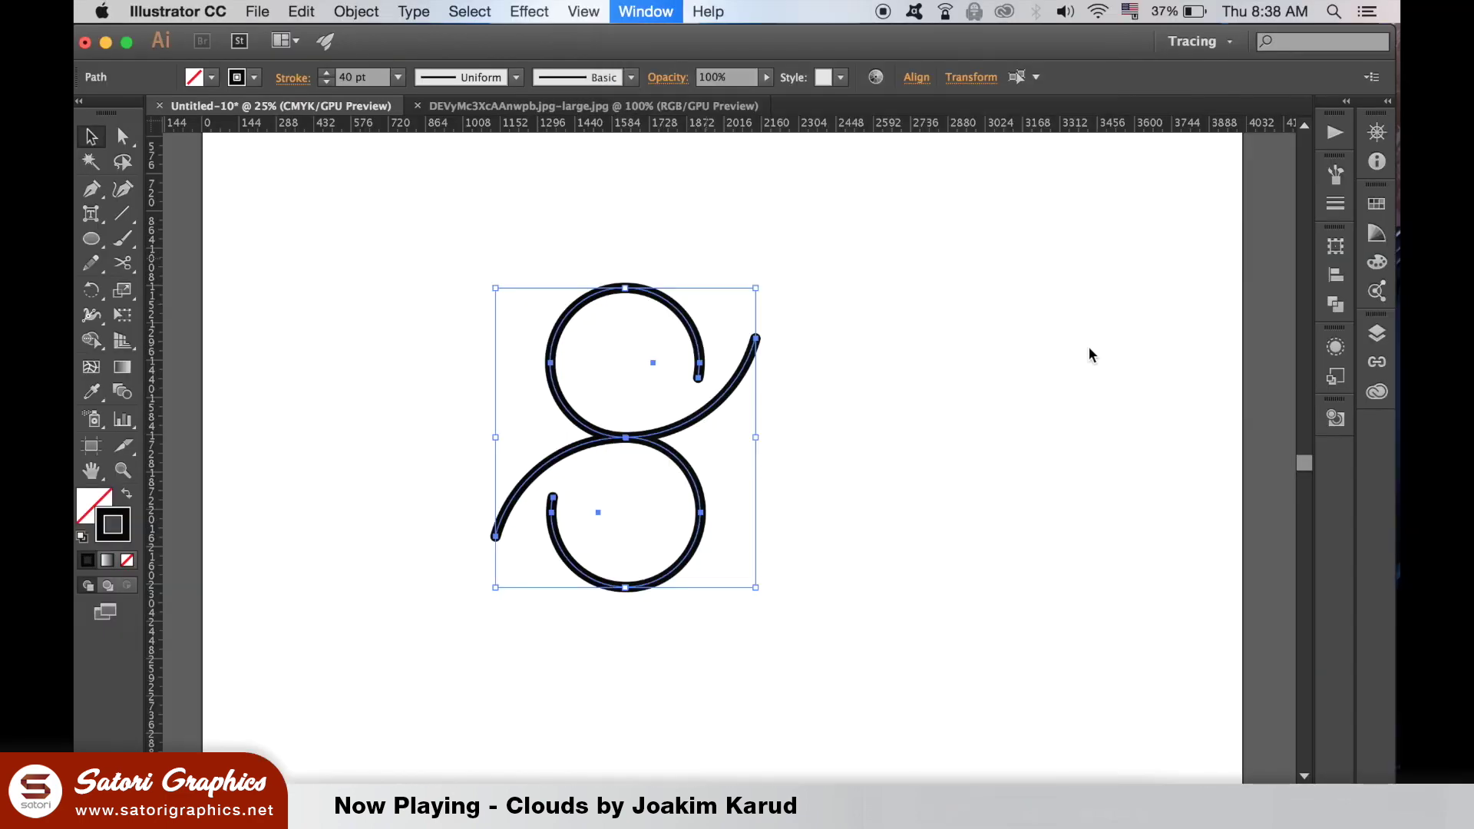
left_click(939, 493)
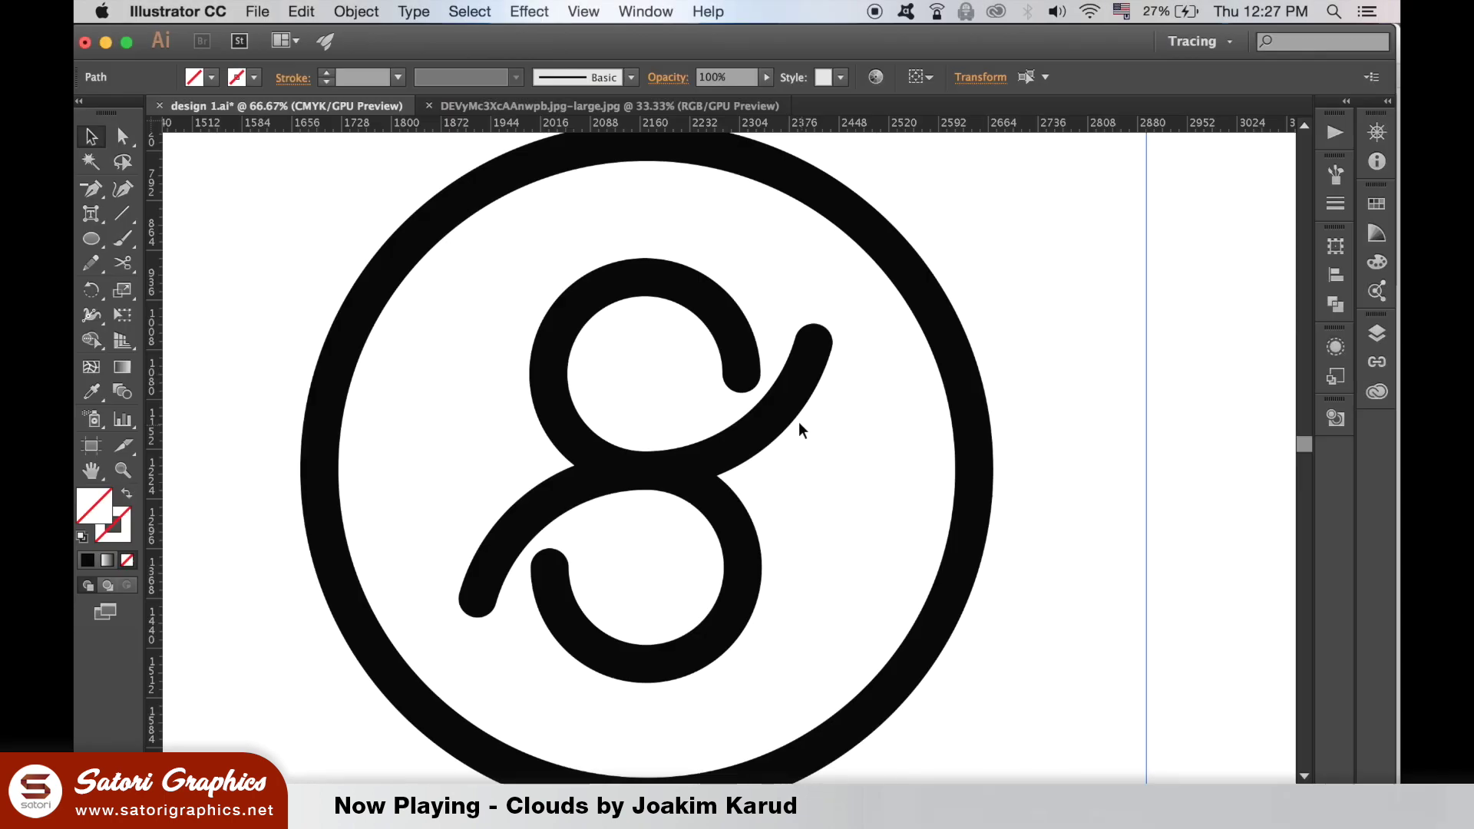
Cut off and delete the right tail of the upper path.
left_click(803, 429)
left_click(841, 489)
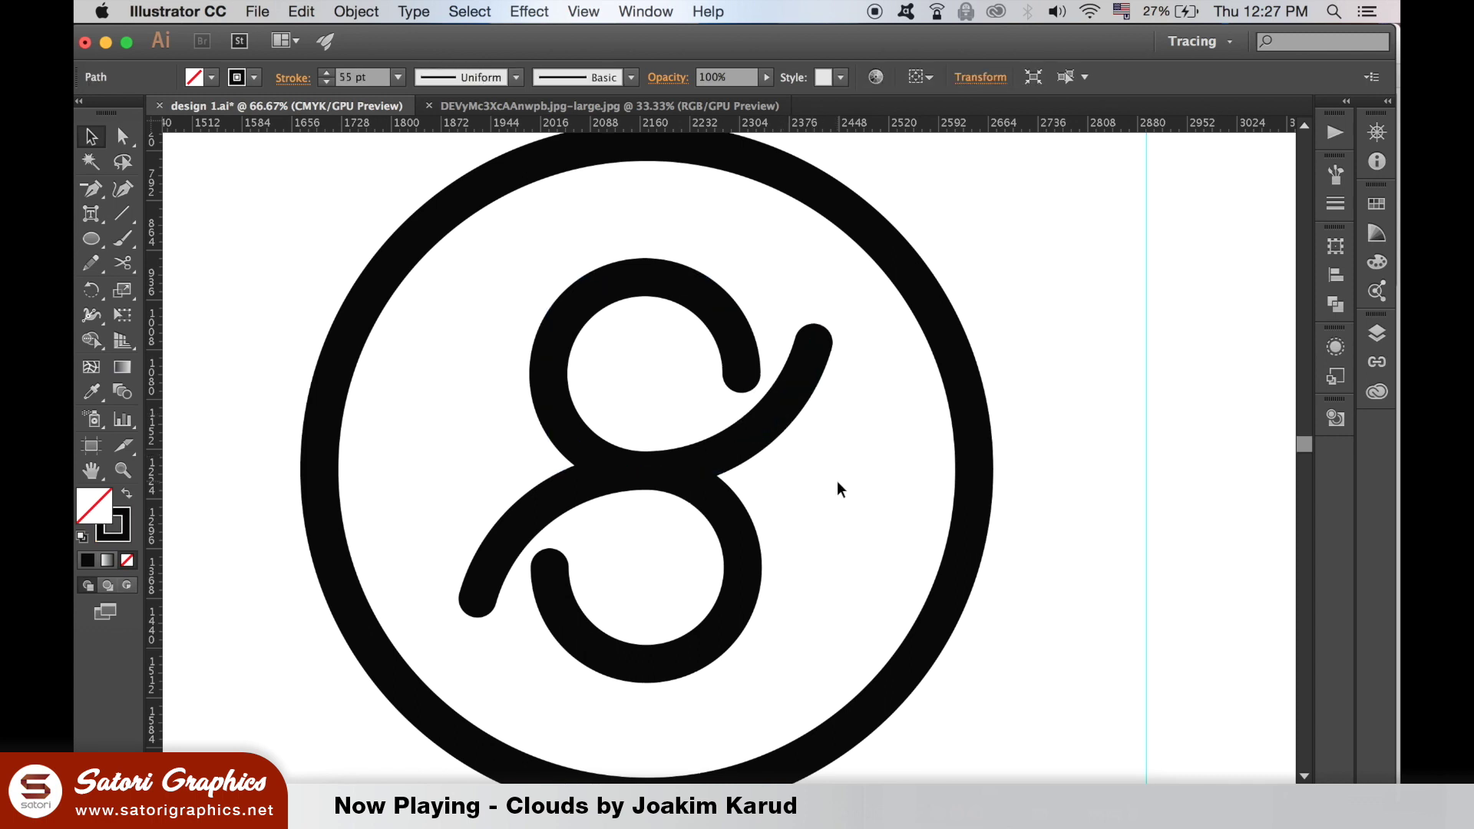
left_click(684, 375)
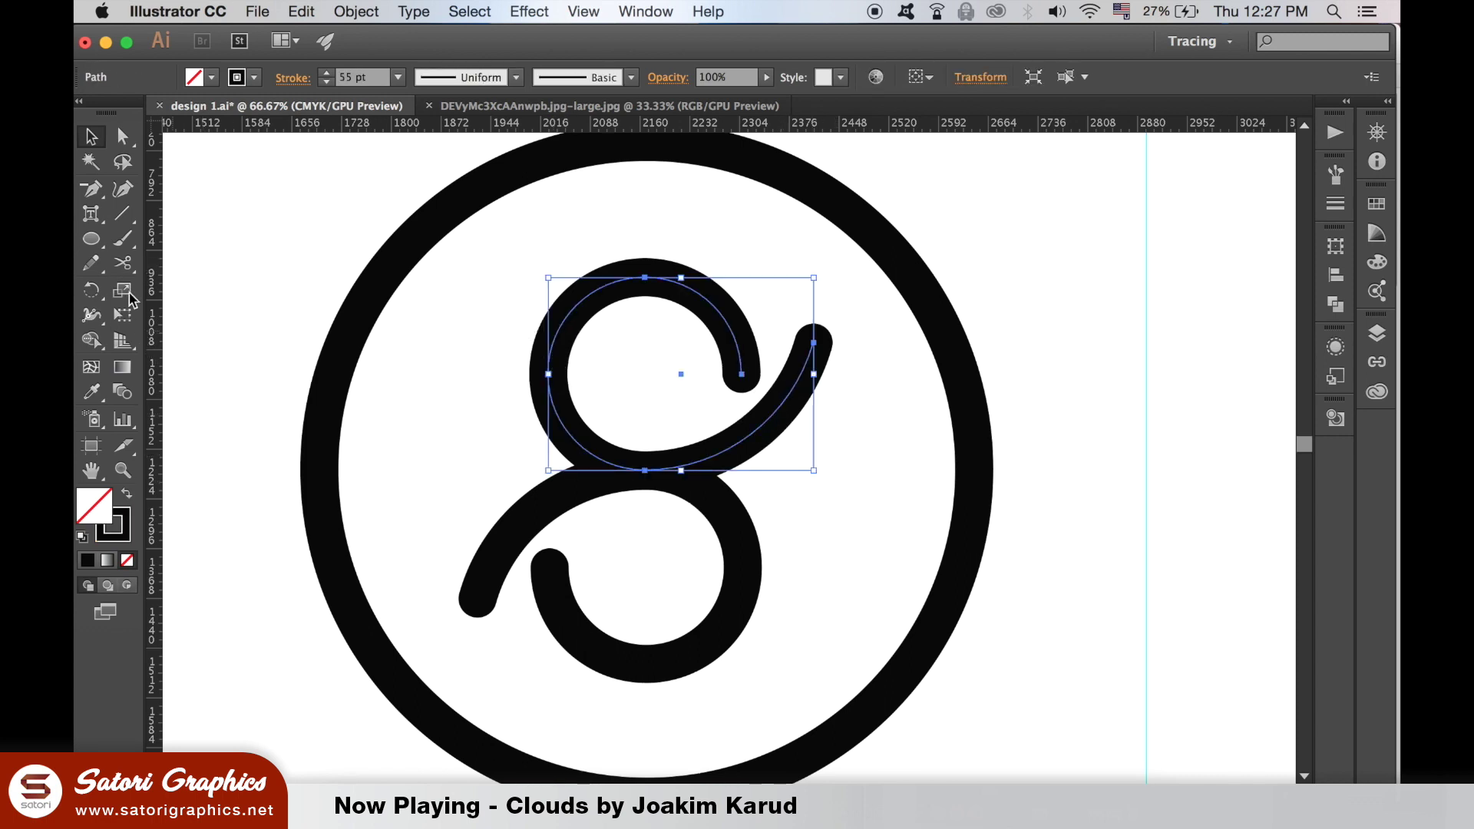
key("c")
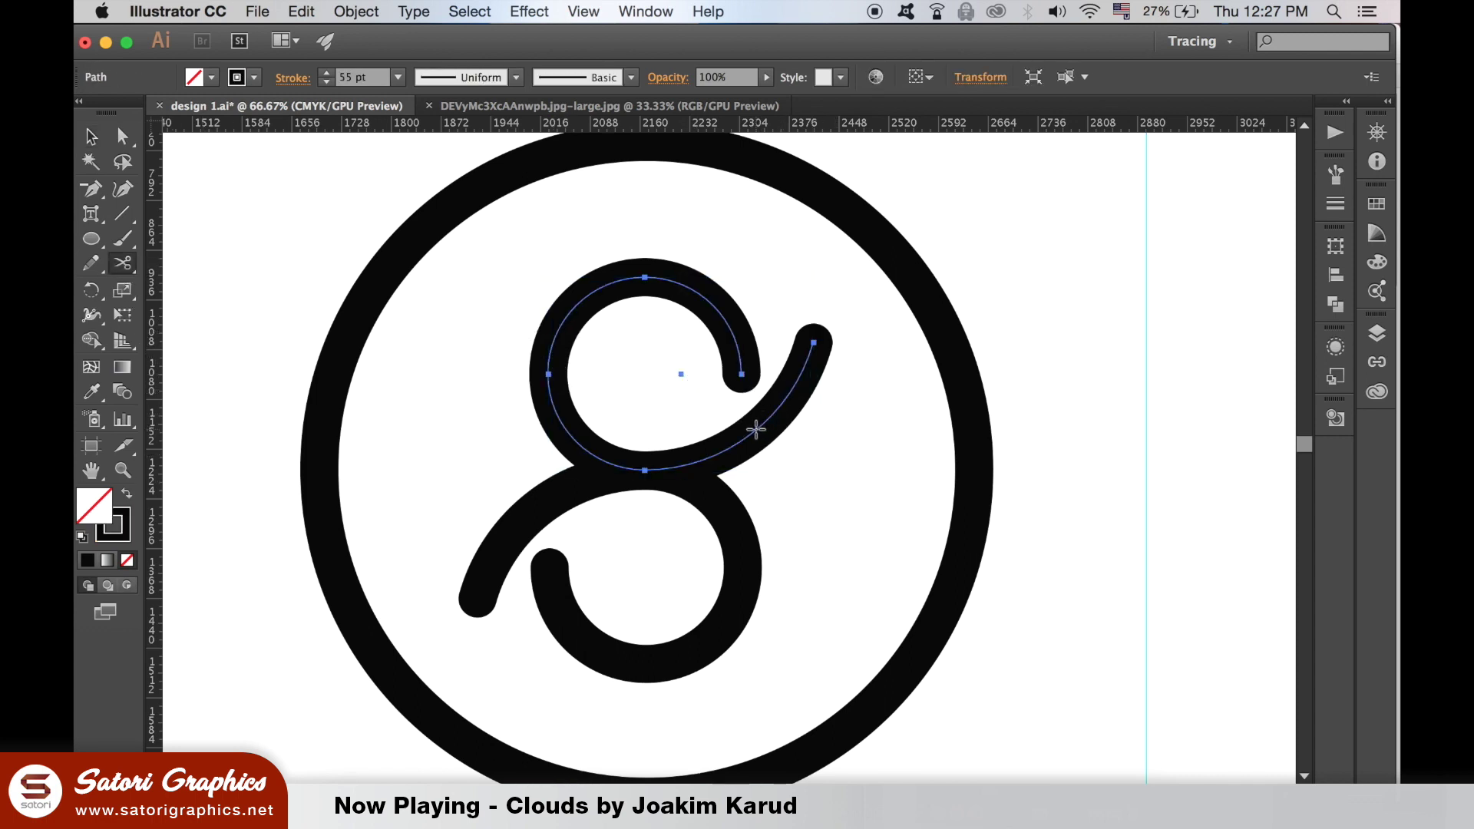
left_click(756, 429)
left_click(92, 136)
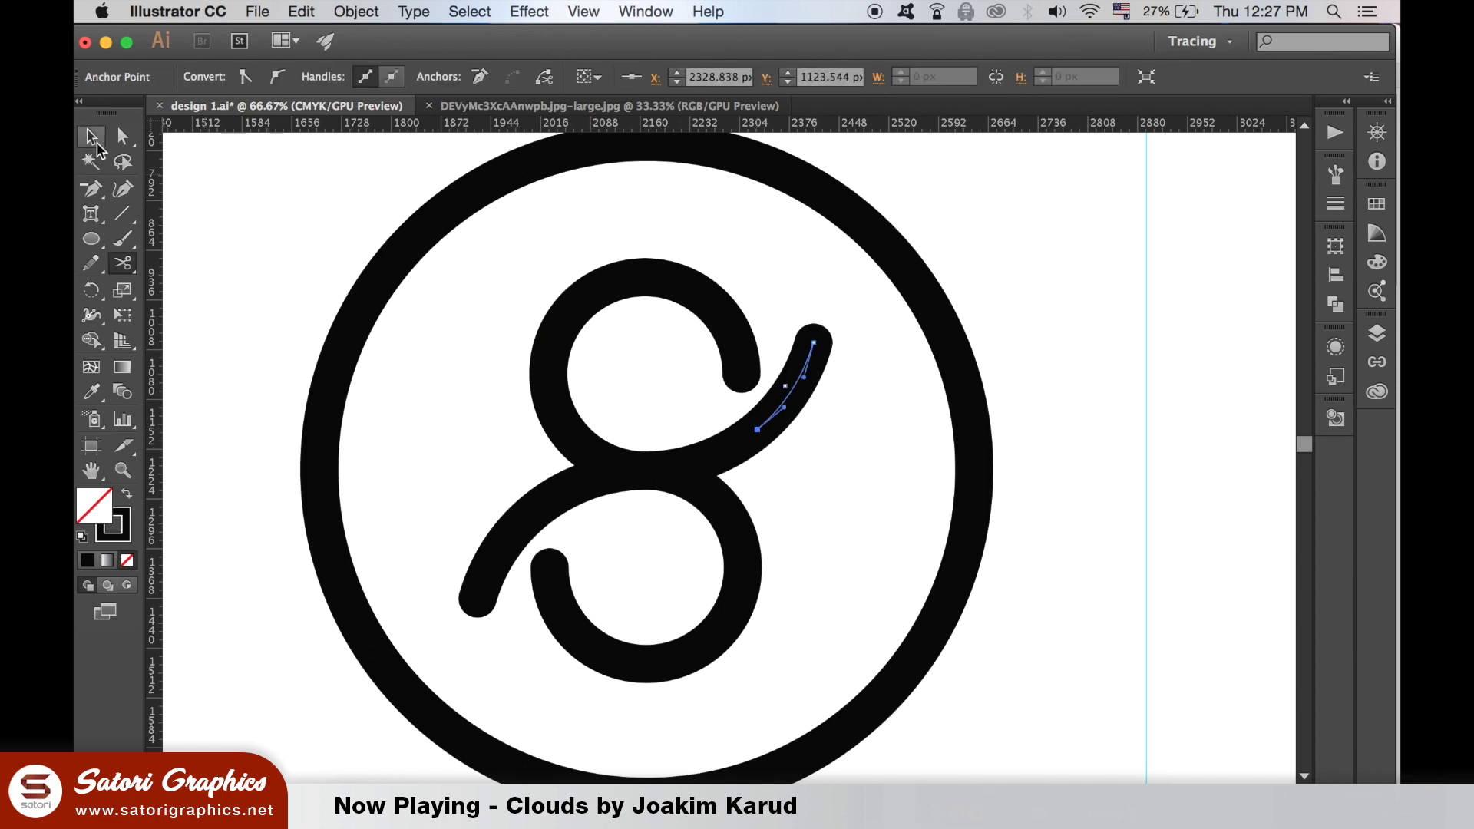
key("Delete")
key("Delete")
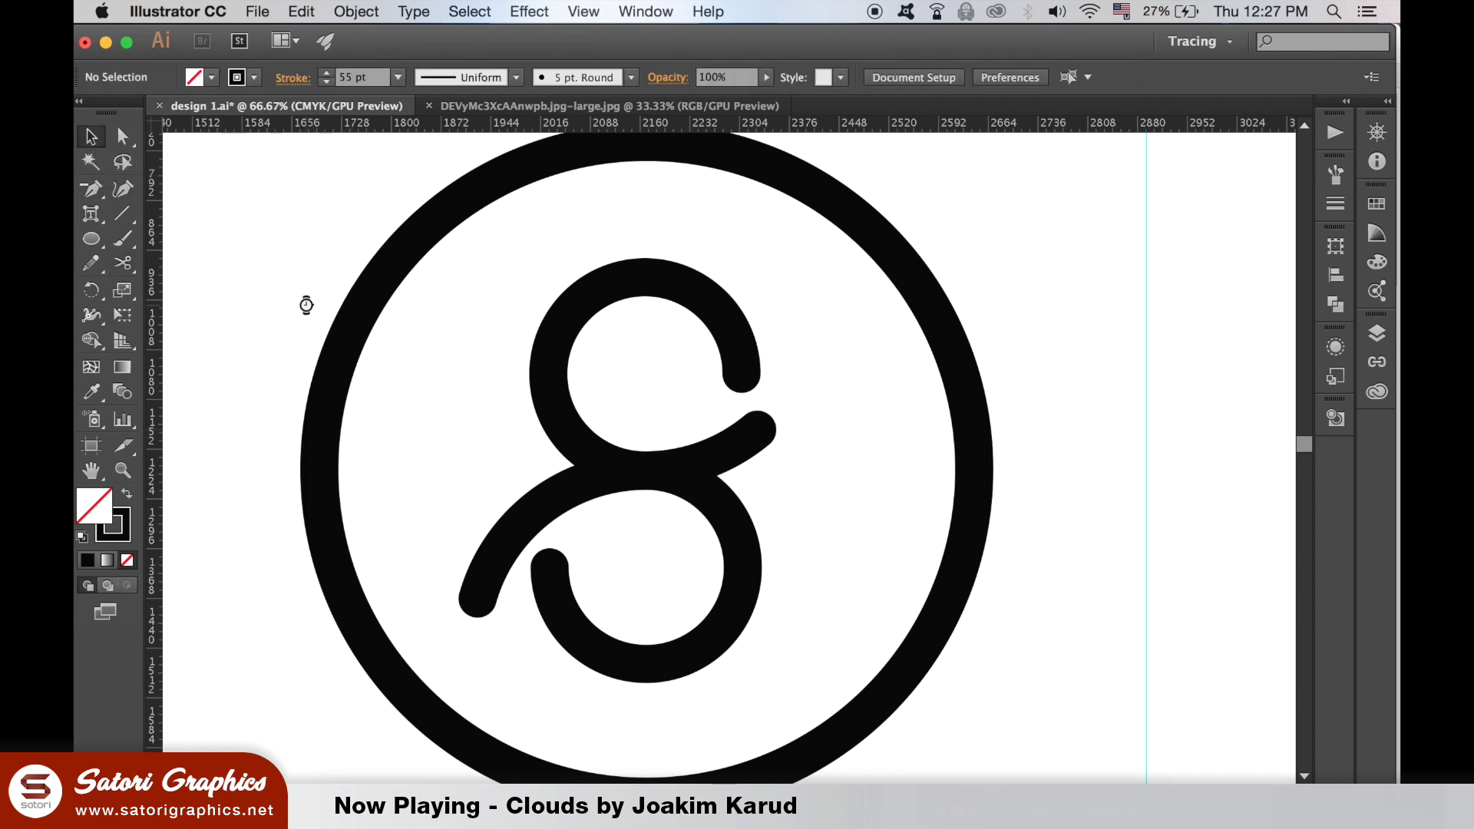
Cut off and delete the left tail of the lower path.
left_click(503, 546)
key("c")
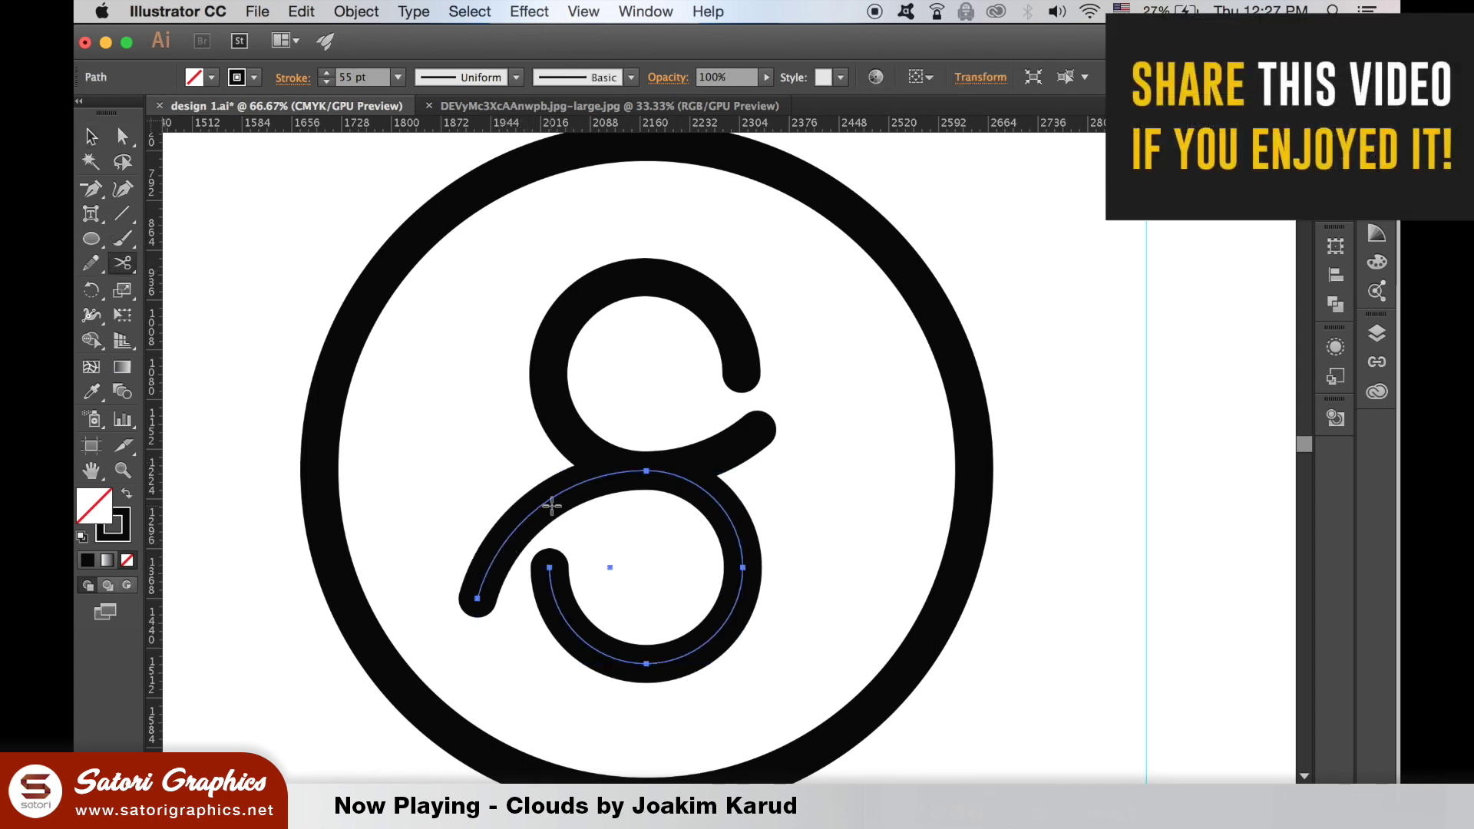
left_click(536, 508)
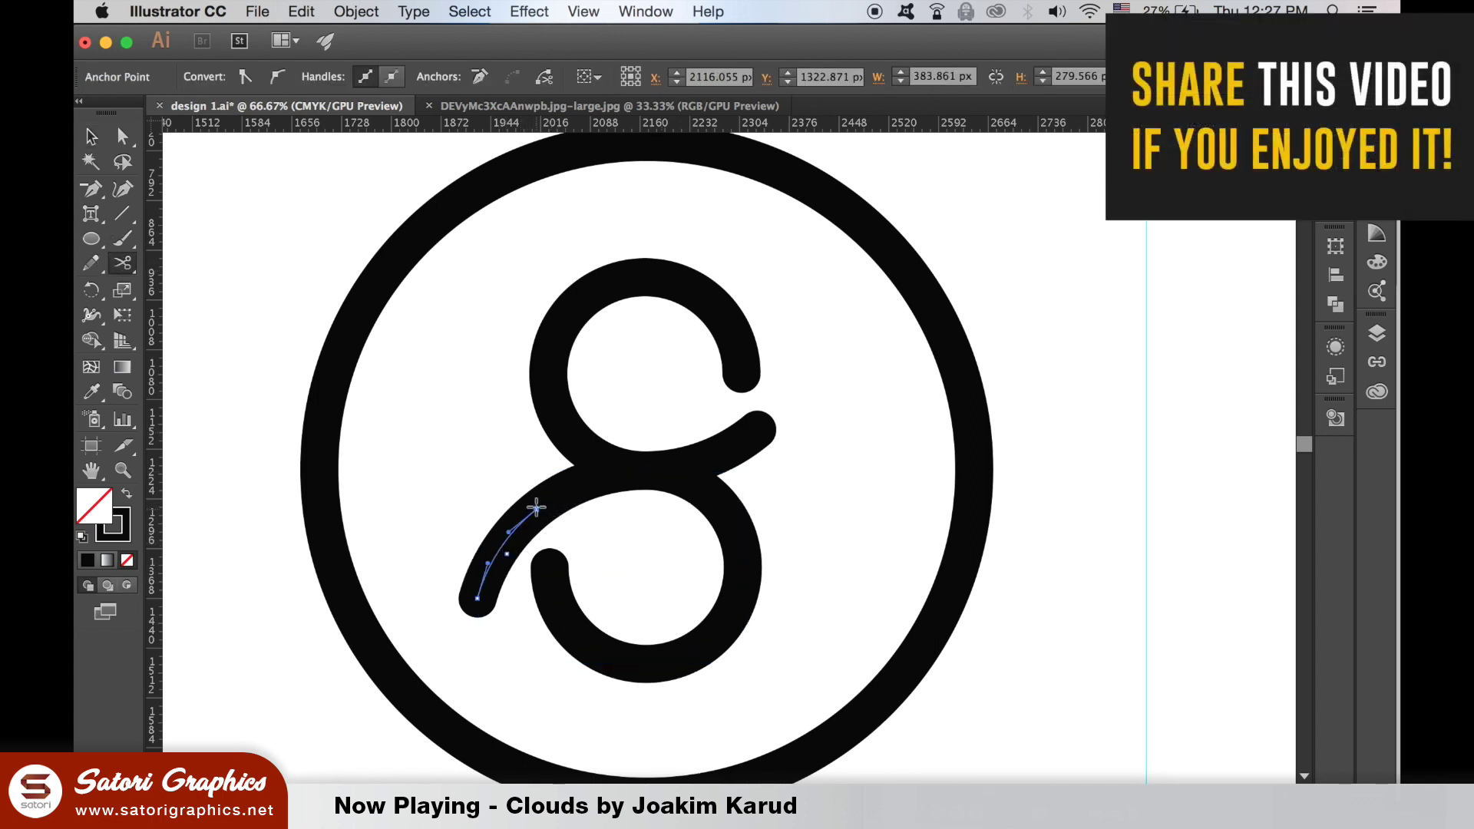
left_click(88, 138)
key("Delete")
key("ctrl+shift+a")
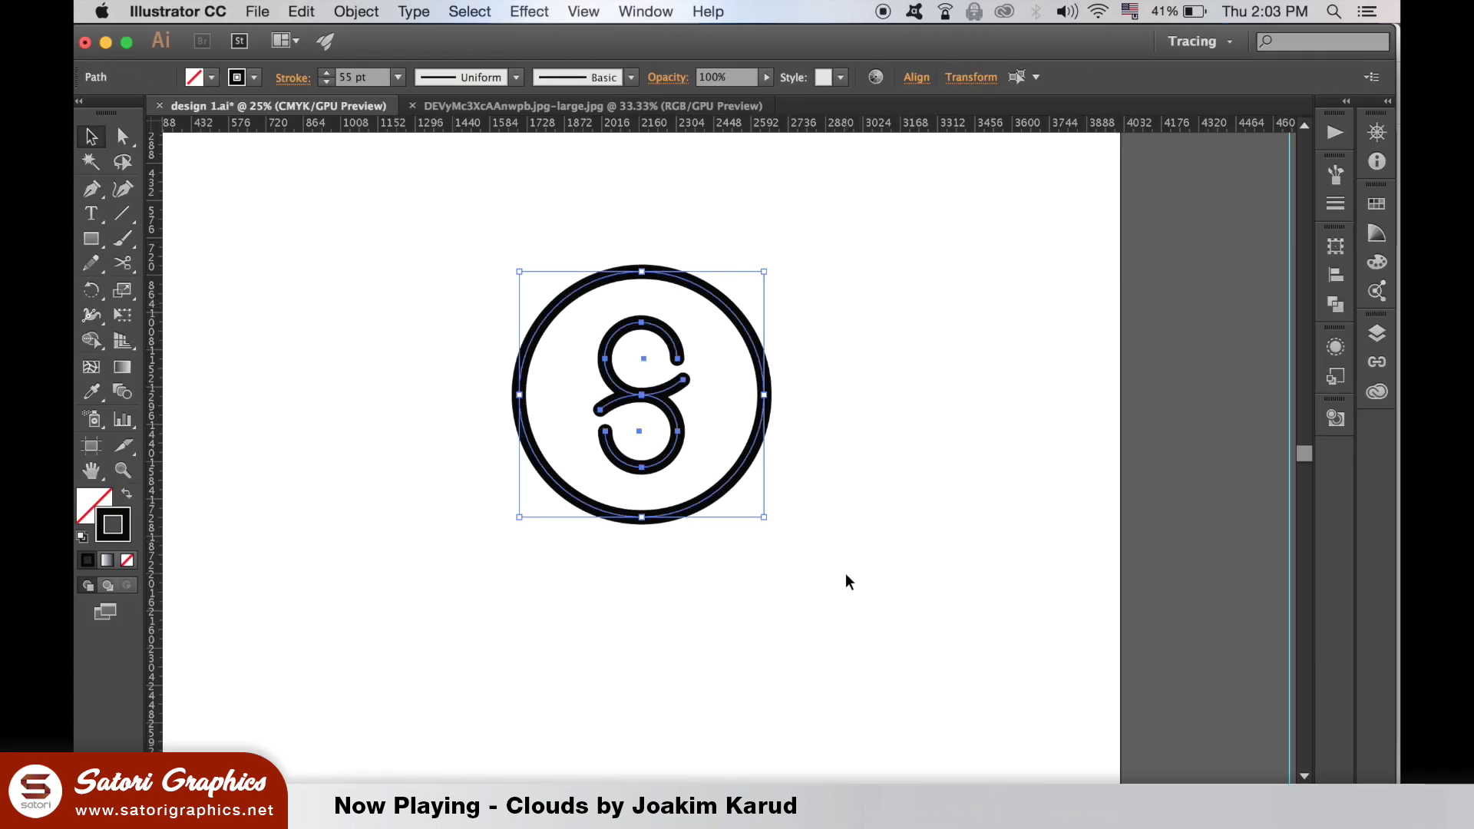
Open the Object menu to reach Path > Outline Stroke for the logo.
left_click(356, 10)
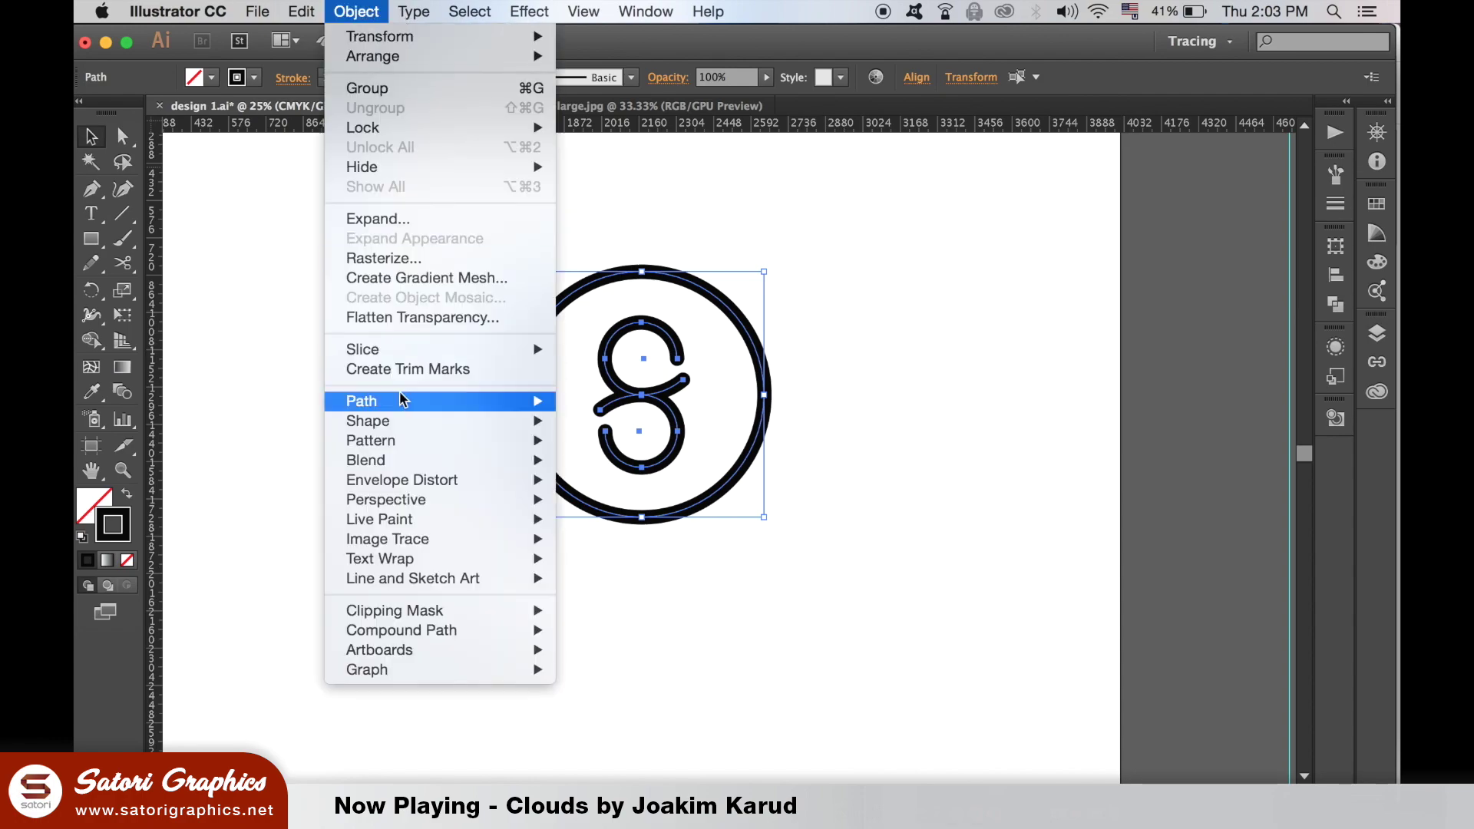